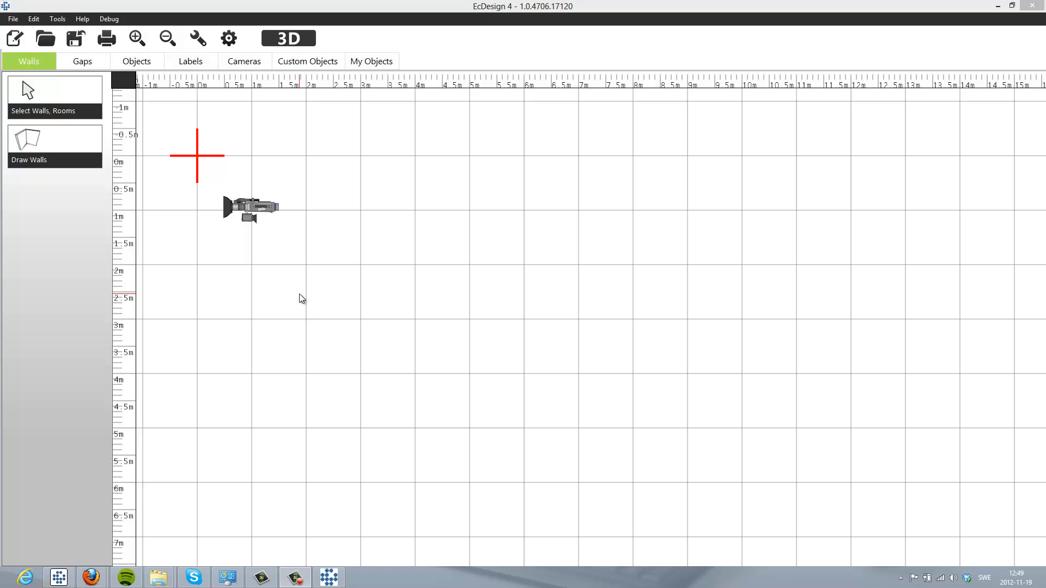
# Draw a closed five-sided room from the origin with walls of 14 m, 5 m, about 9.06 m, 5 m and 6 m
pyautogui.click(35, 140)
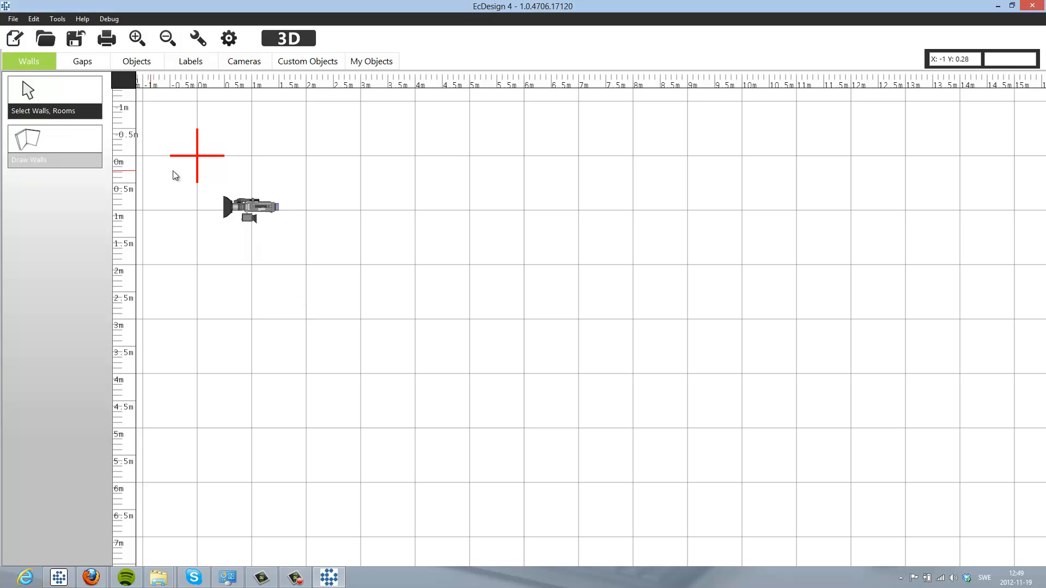
pyautogui.moveTo(198, 158)
pyautogui.mouseDown()
pyautogui.moveTo(639, 170)
pyautogui.moveTo(954, 154)
pyautogui.mouseUp()
pyautogui.click(955, 153)
pyautogui.click(959, 432)
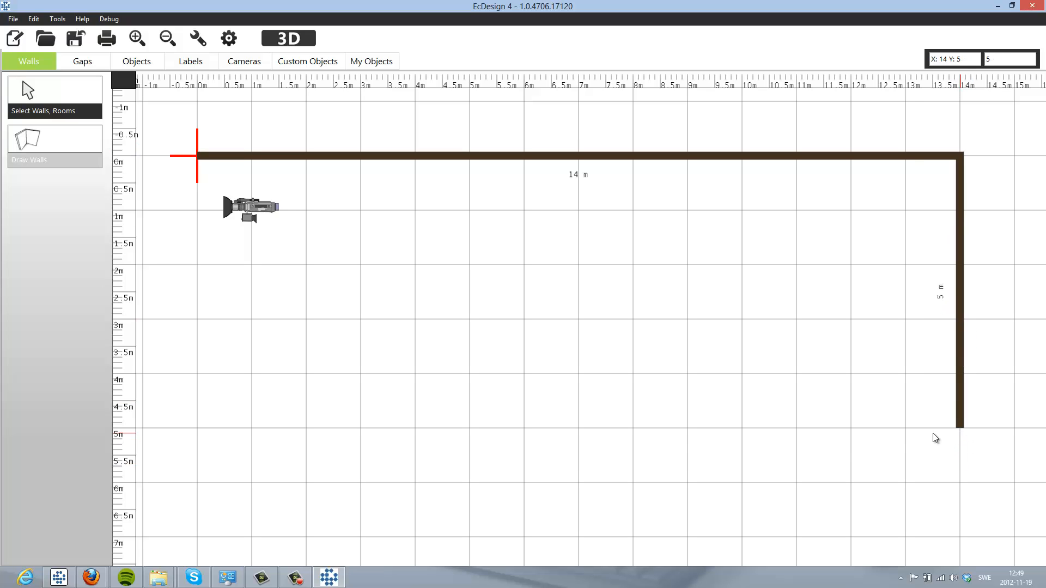
pyautogui.click(470, 484)
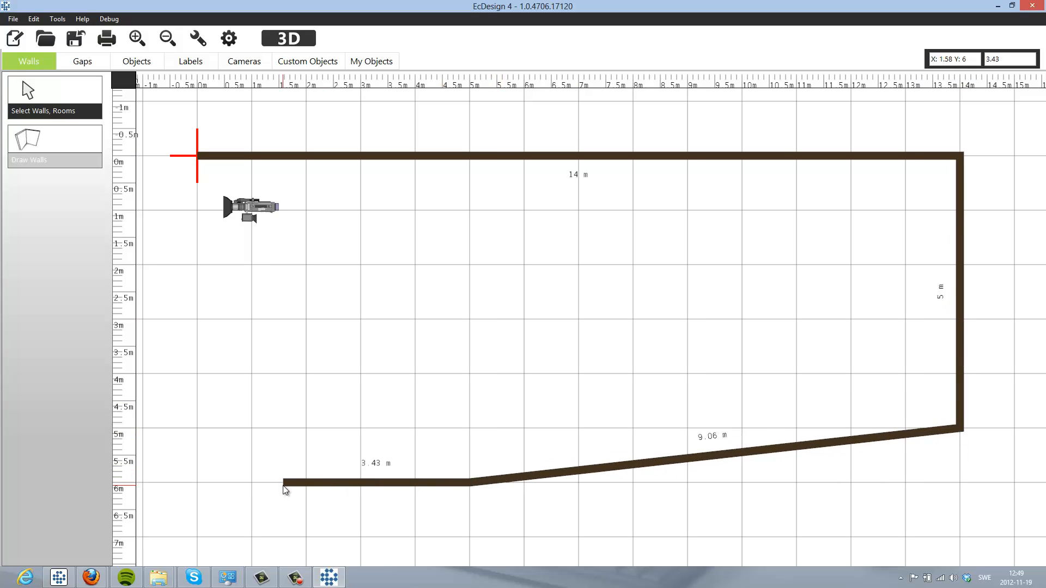
pyautogui.click(198, 484)
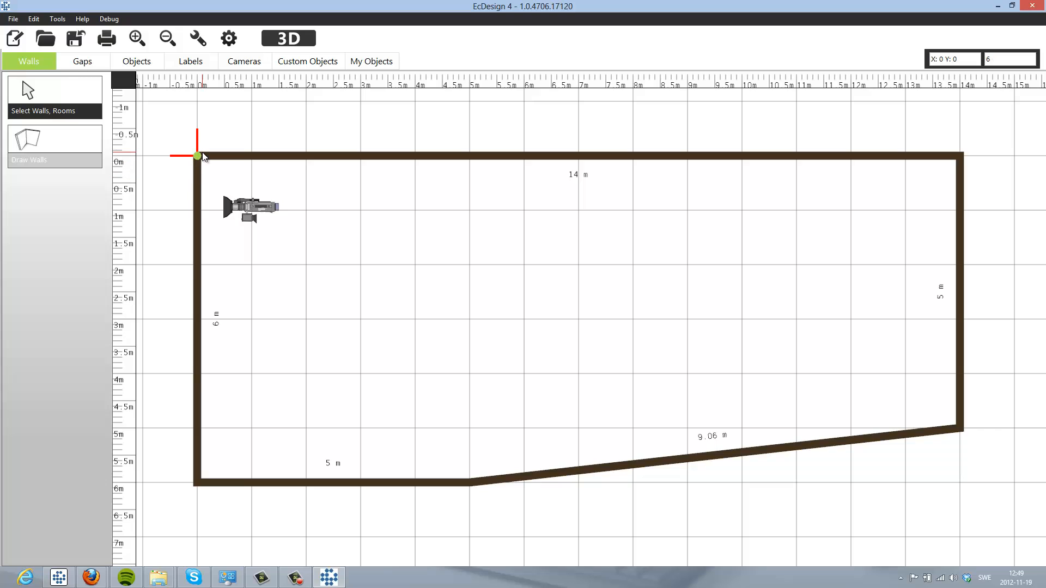
pyautogui.click(202, 156)
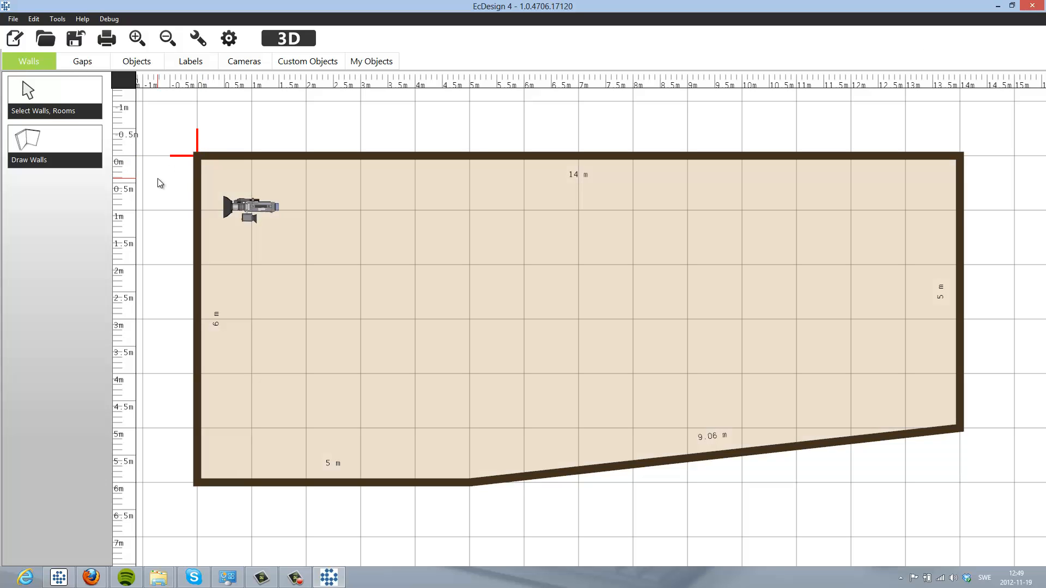
# Add a window to the 14 m wall, set its width to 6, and position it about 0.37 m from the wall's left end
pyautogui.click(77, 64)
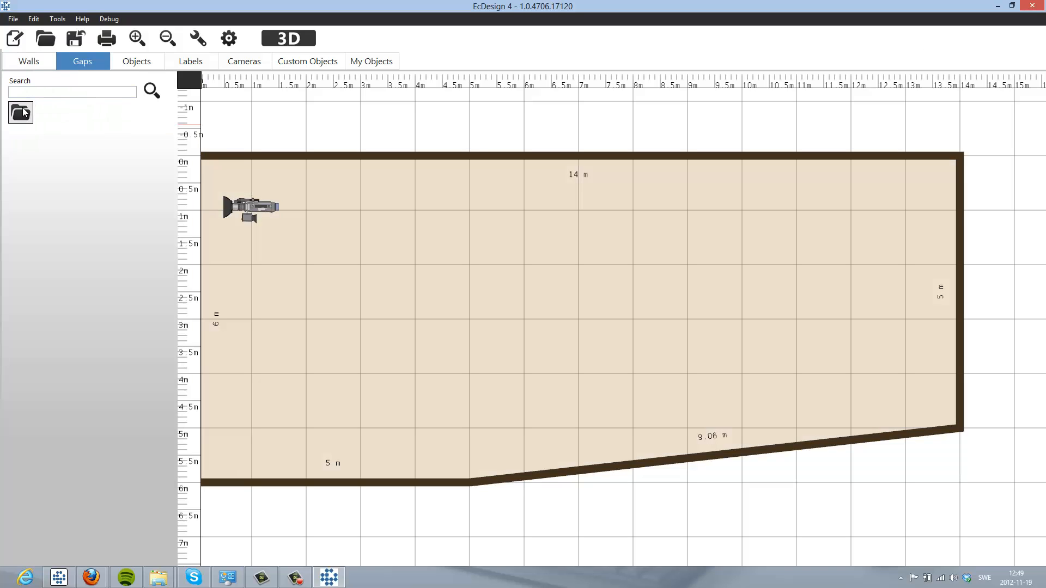
pyautogui.click(24, 112)
pyautogui.click(30, 143)
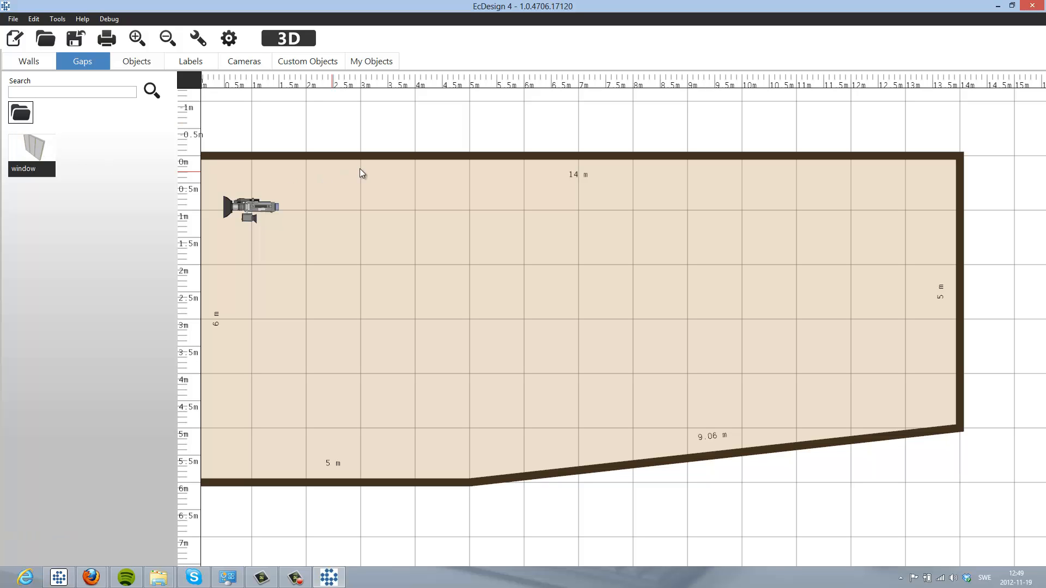
pyautogui.click(327, 156)
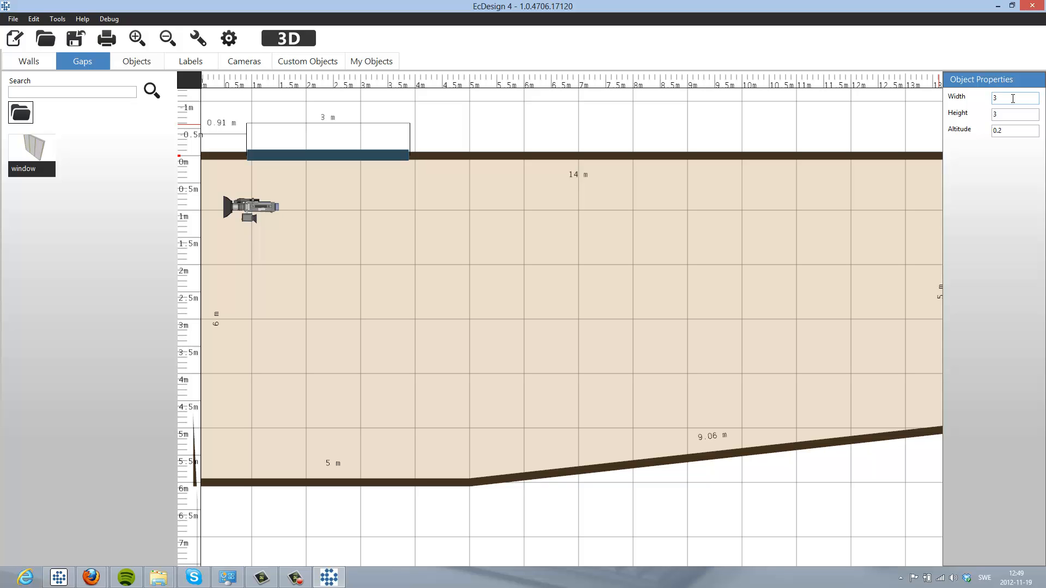
pyautogui.moveTo(1013, 98); pyautogui.dragTo(961, 102)
pyautogui.press('Return')
pyautogui.moveTo(411, 157); pyautogui.dragTo(459, 159)
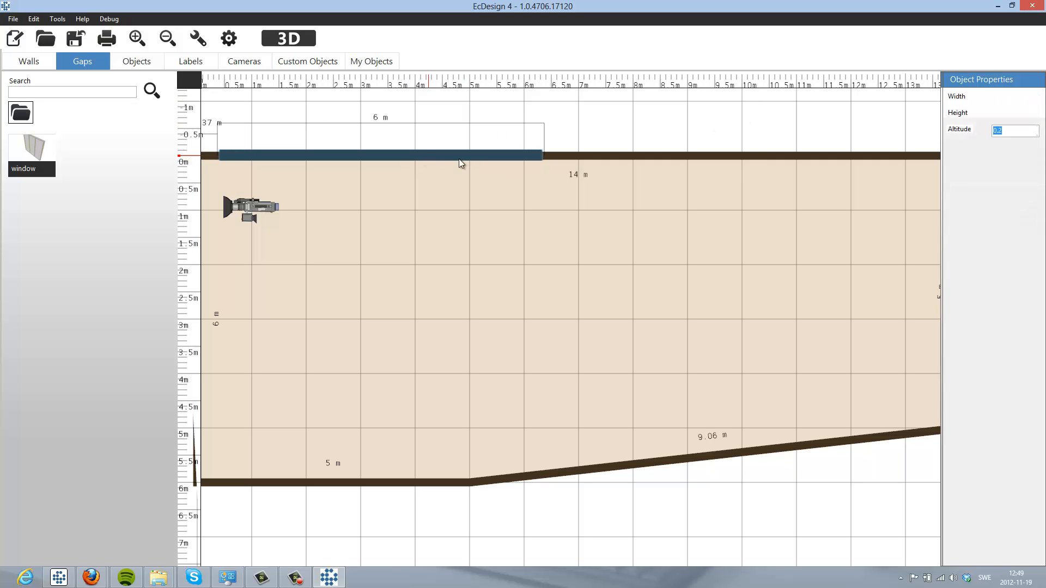
# Add a second window to the 14 m wall, set its width to 6, and place it about 0.1 m from the first window
pyautogui.click(696, 155)
pyautogui.moveTo(696, 154); pyautogui.dragTo(652, 157)
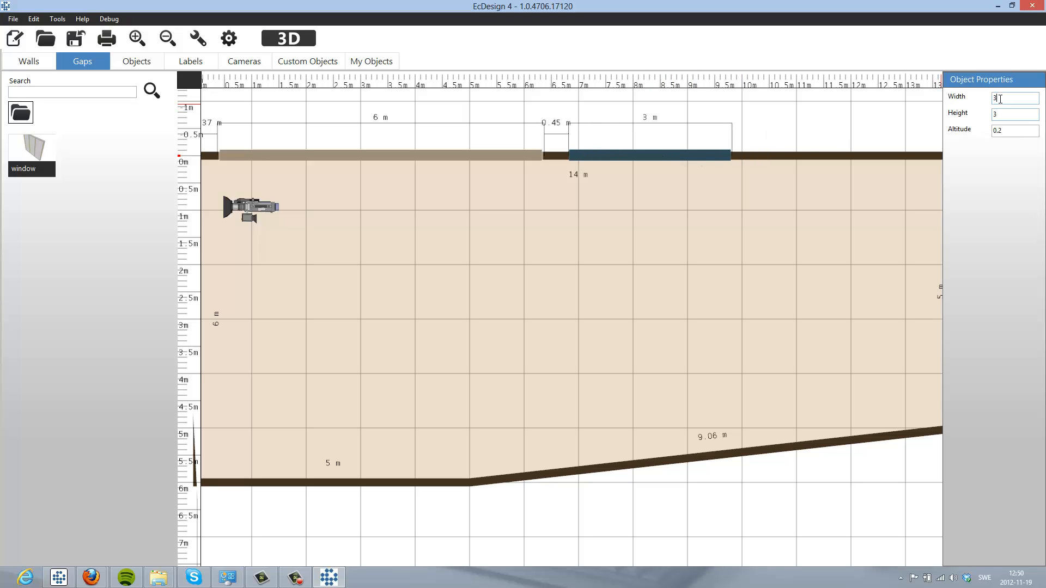
pyautogui.write('6')
pyautogui.press('Return')
pyautogui.moveTo(697, 155); pyautogui.dragTo(758, 155)
pyautogui.click(586, 282)
pyautogui.scroll(-3, 599, 288)
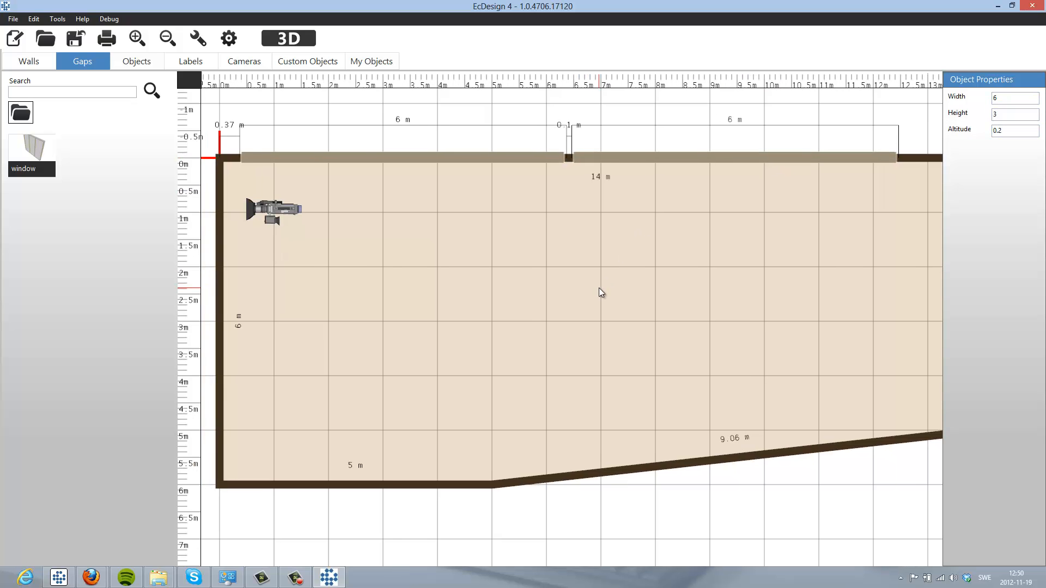
pyautogui.moveTo(626, 319); pyautogui.dragTo(587, 290)
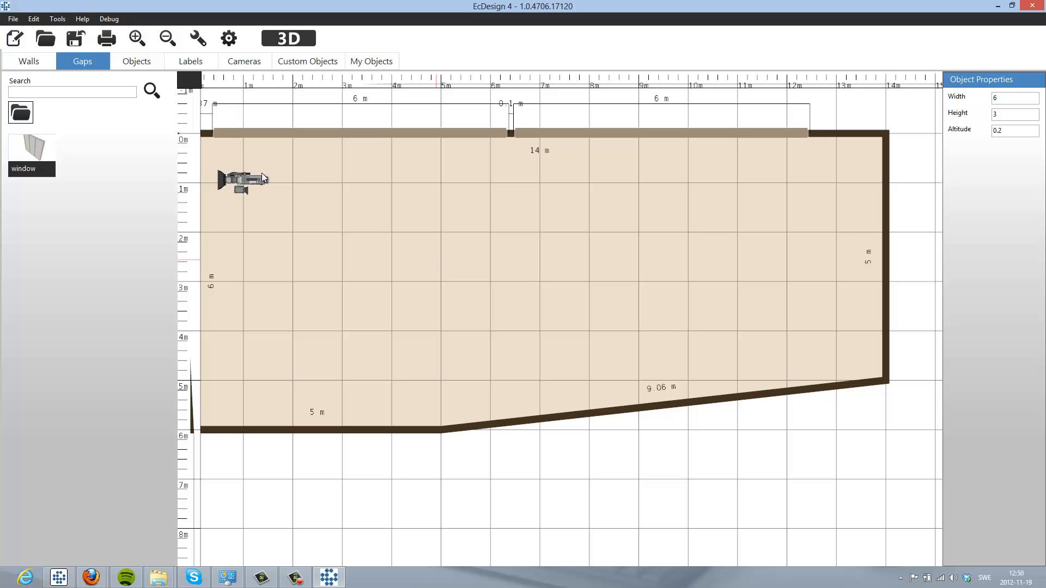
# Draw a 5 m inner wall leftward from the right wall, 2 m below its upper corner, ending in a diagonal segment about 1.41 m long
pyautogui.click(29, 61)
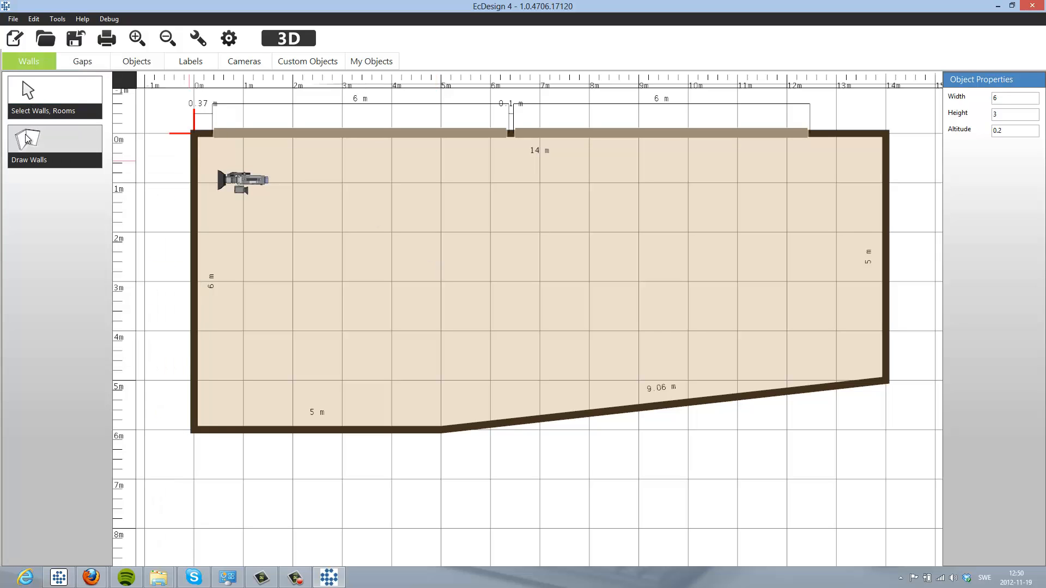
pyautogui.click(27, 141)
pyautogui.moveTo(886, 233); pyautogui.dragTo(638, 232)
pyautogui.click(638, 233)
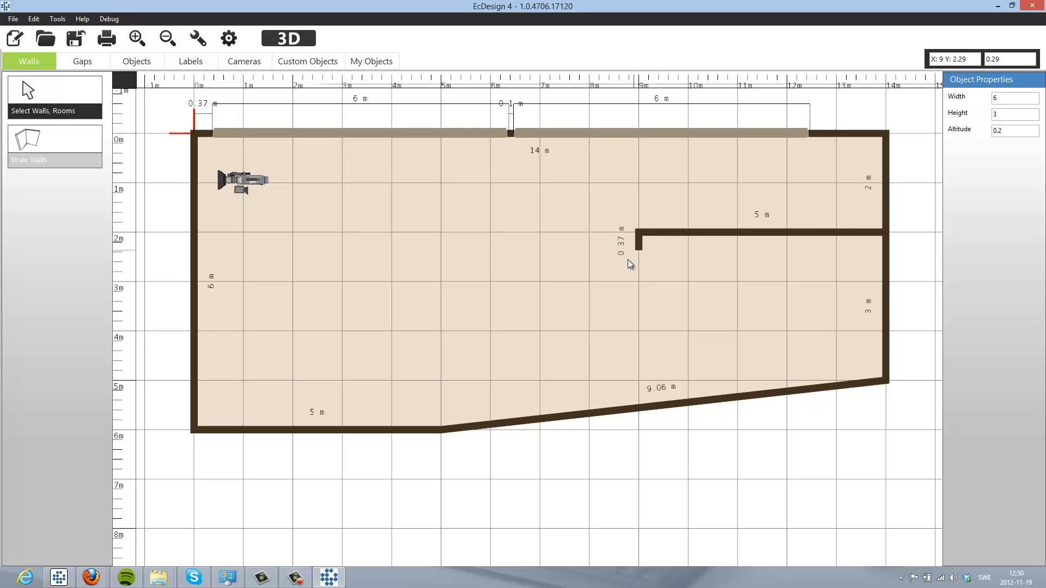
pyautogui.doubleClick(585, 276)
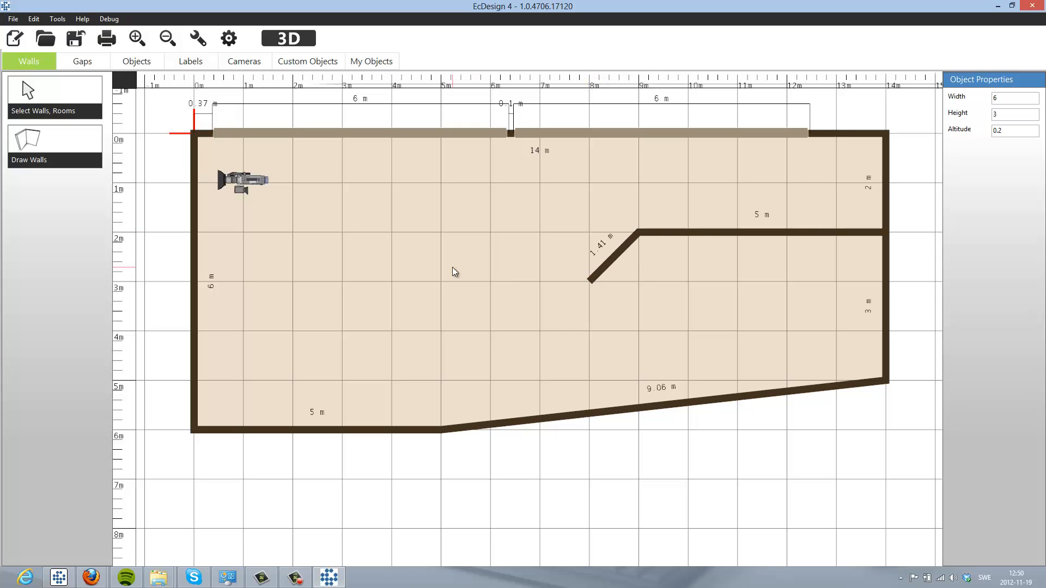
# Apply the black material to side A and the blue material to side B of the 5 m inner wall
pyautogui.click(619, 257)
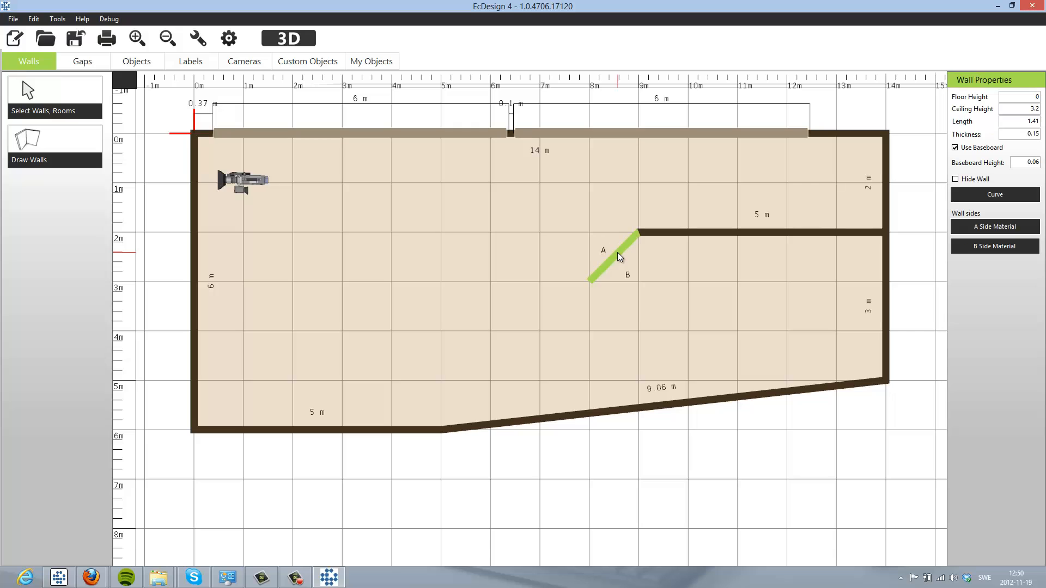
pyautogui.click(710, 234)
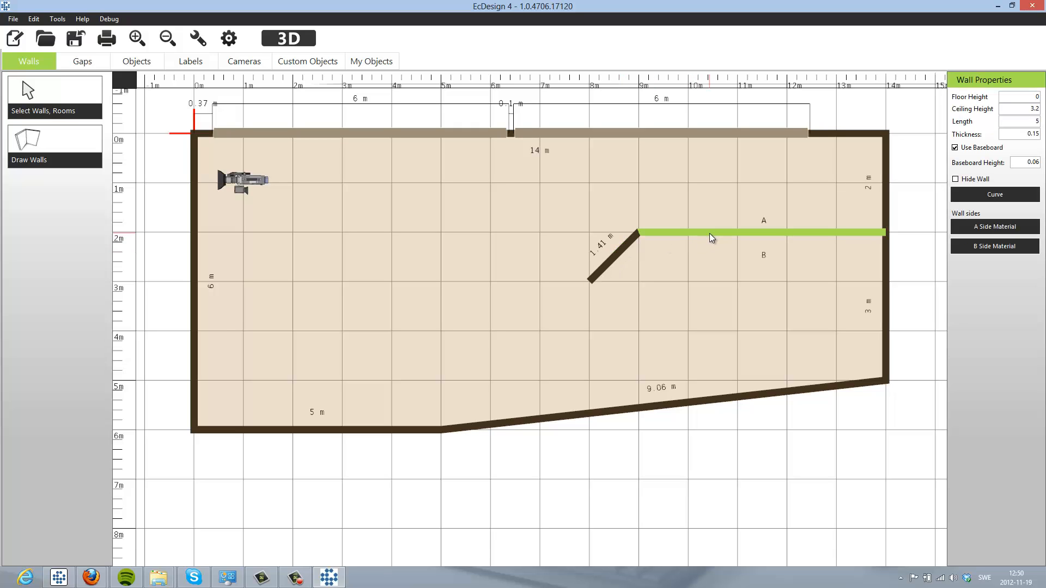
pyautogui.click(995, 227)
pyautogui.click(42, 54)
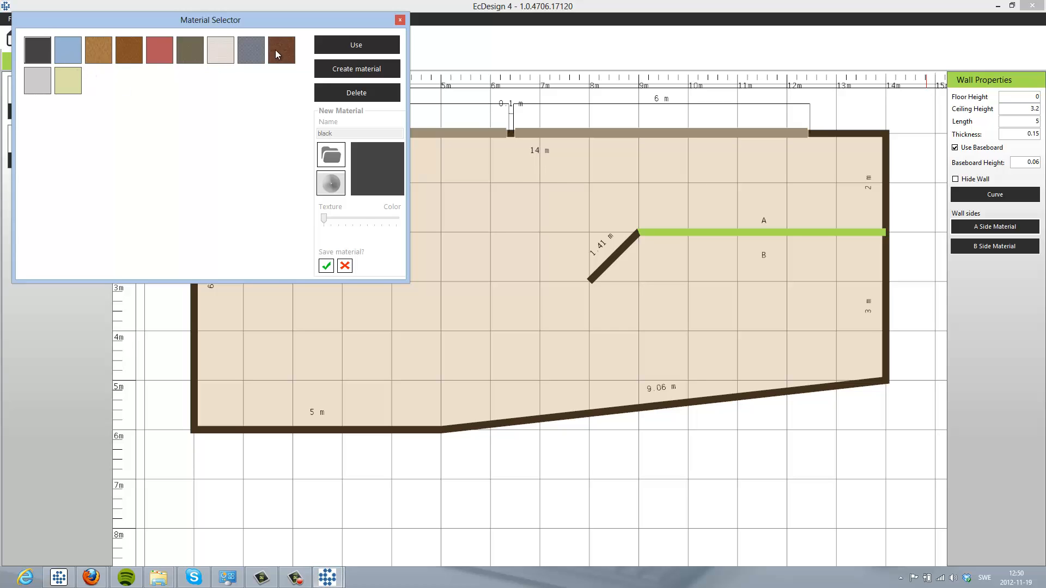
pyautogui.click(337, 45)
pyautogui.click(975, 246)
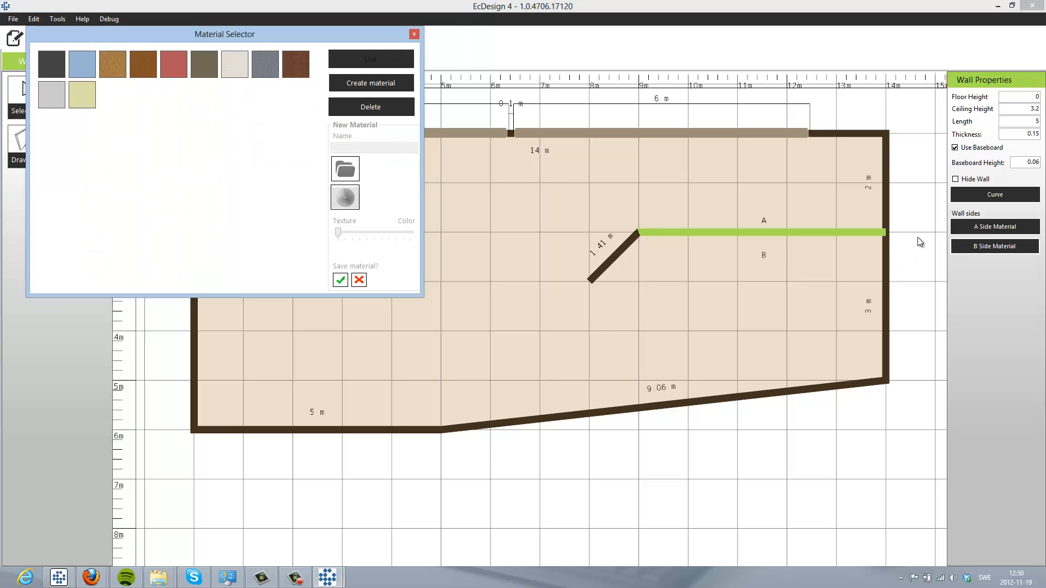
pyautogui.click(80, 67)
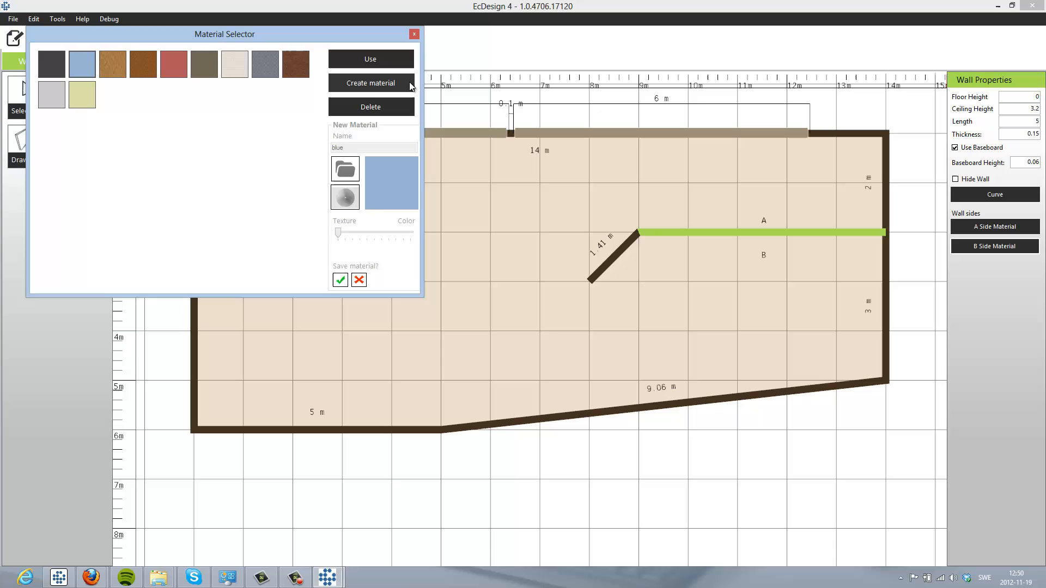
pyautogui.click(392, 57)
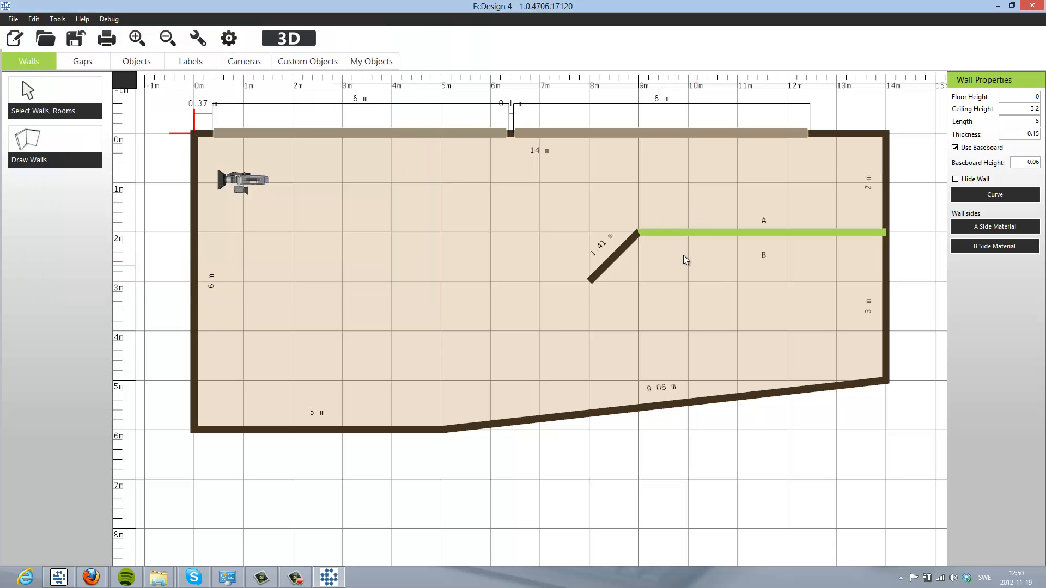
# Insert a Mirror (3x3m) from the StarTrac Accessories and place it against the room's left wall
pyautogui.click(137, 61)
pyautogui.click(20, 113)
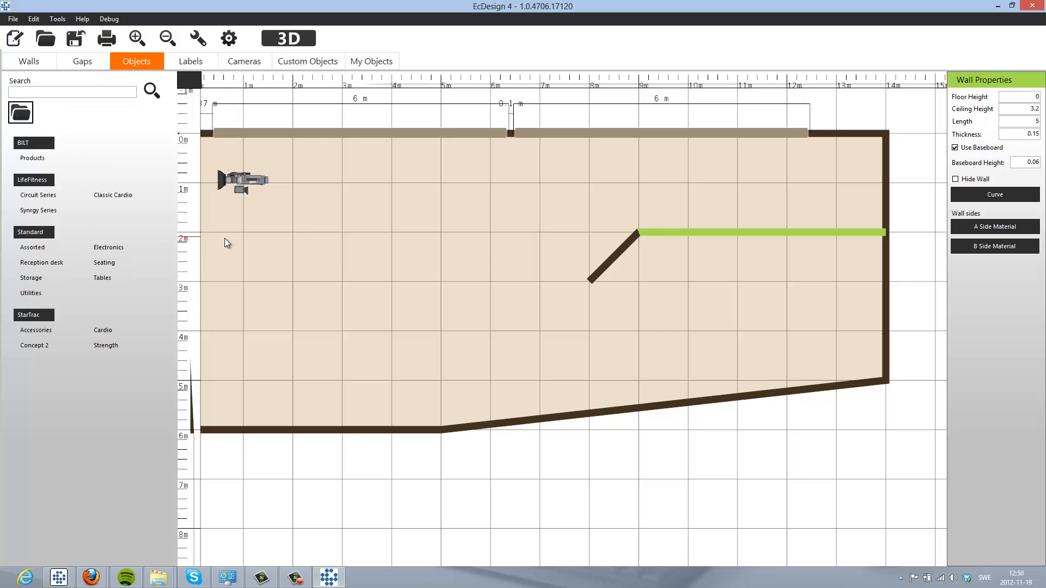
pyautogui.moveTo(227, 240); pyautogui.dragTo(305, 255)
pyautogui.click(42, 347)
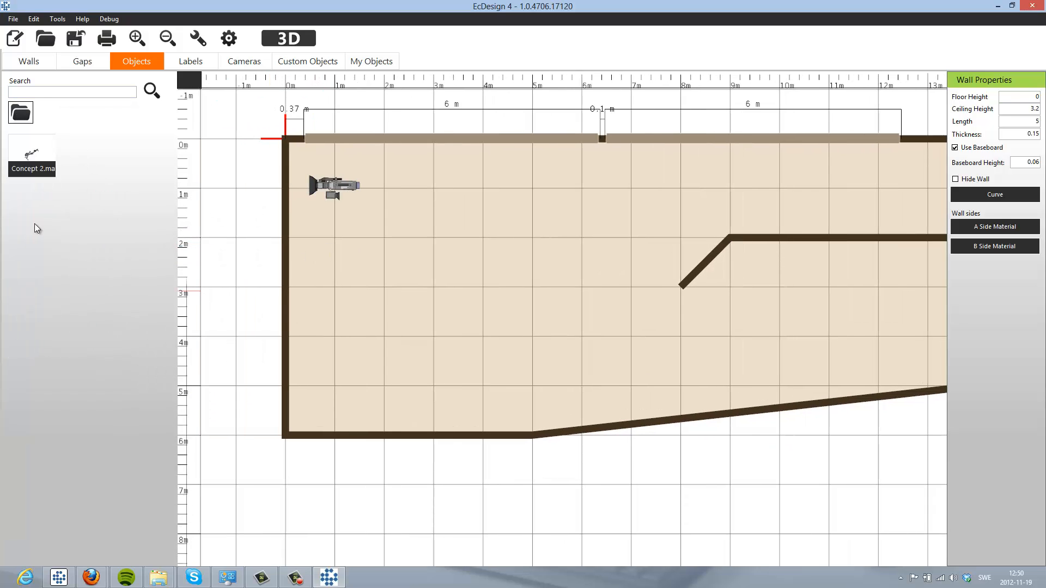
pyautogui.click(20, 115)
pyautogui.click(33, 330)
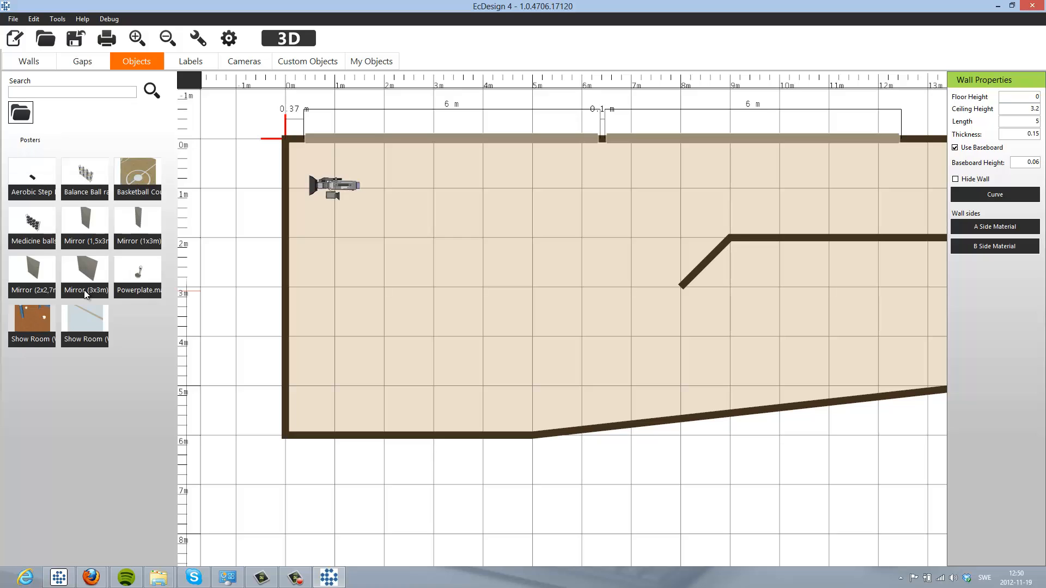
pyautogui.moveTo(85, 271); pyautogui.dragTo(285, 233)
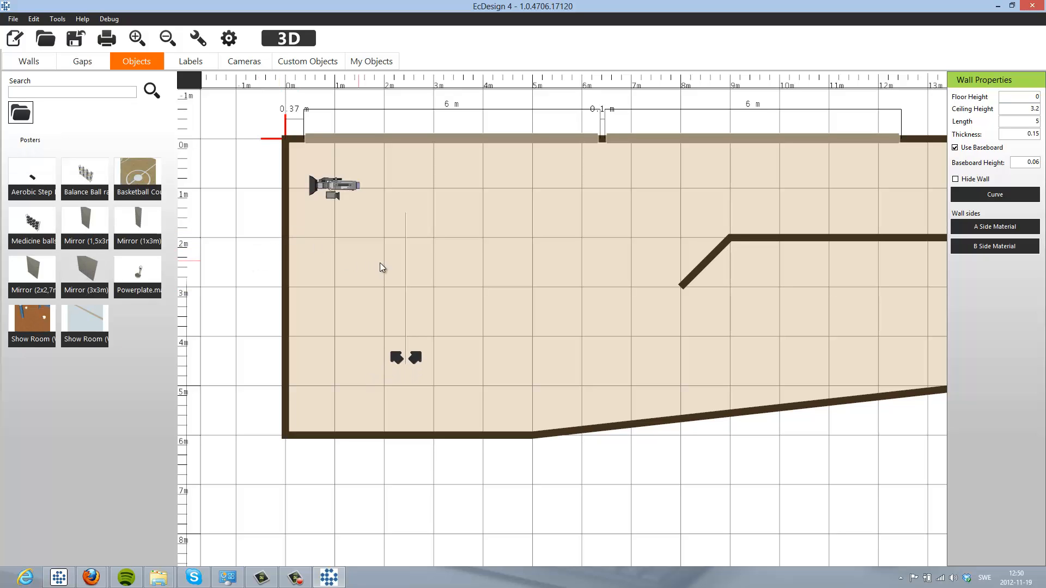
pyautogui.click(405, 273)
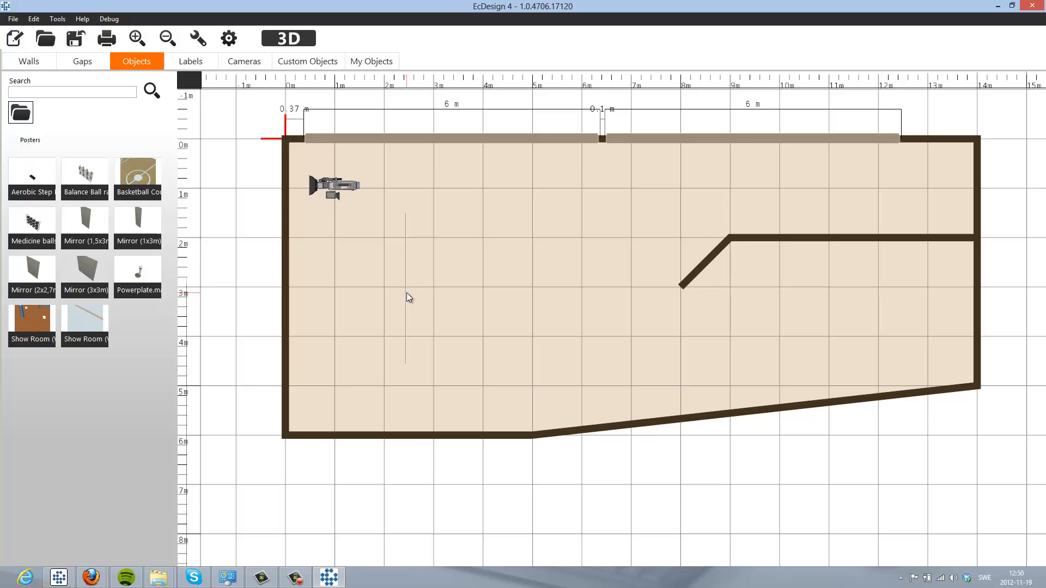
pyautogui.click(405, 294)
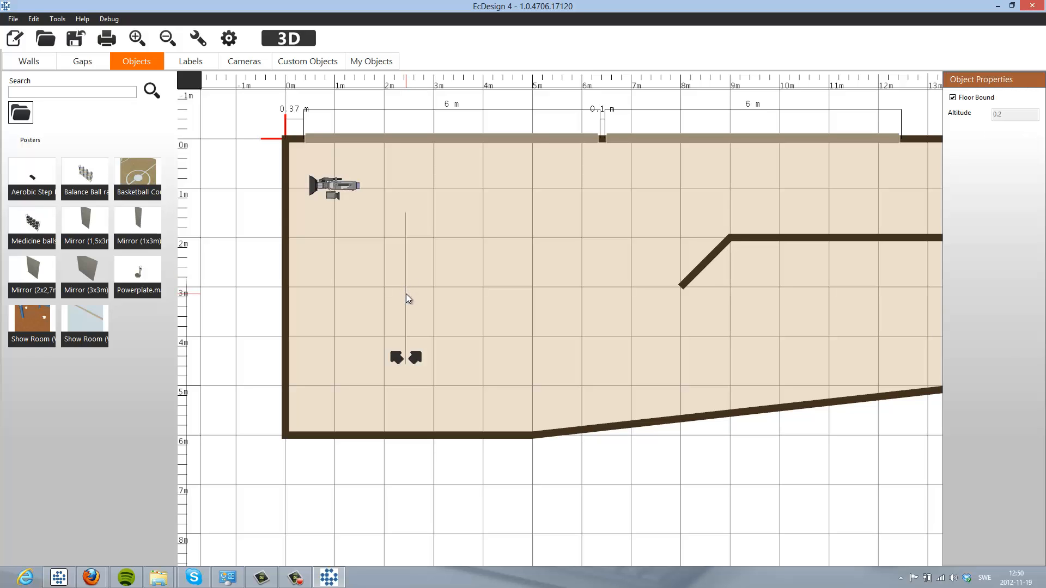
pyautogui.moveTo(405, 294); pyautogui.dragTo(289, 227)
# Insert a High Row machine from StarTrac's Leverage strength range, rotate it a quarter turn, and place it near the left end of the window wall
pyautogui.click(120, 63)
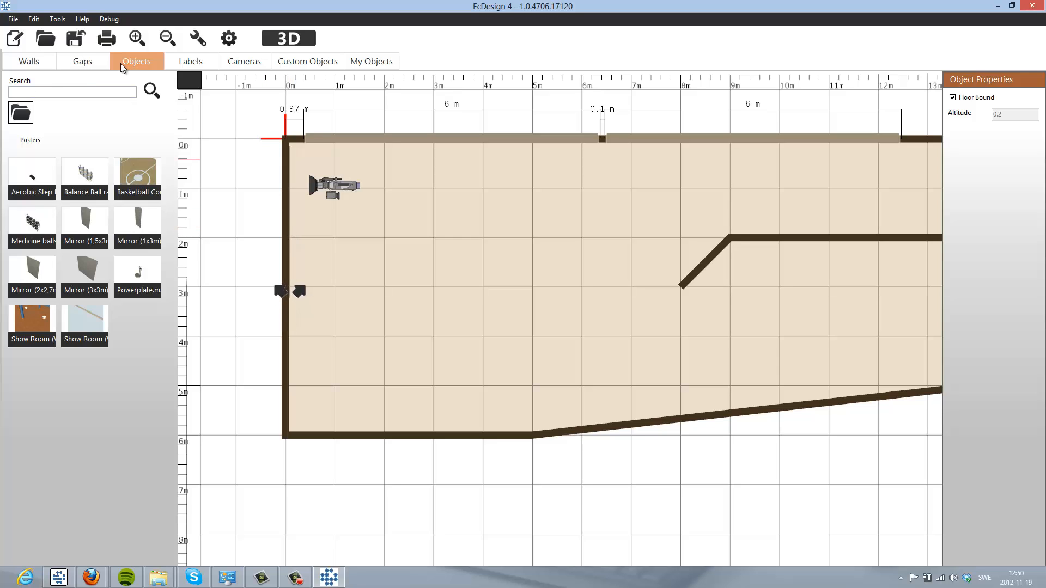
pyautogui.click(19, 93)
pyautogui.click(20, 109)
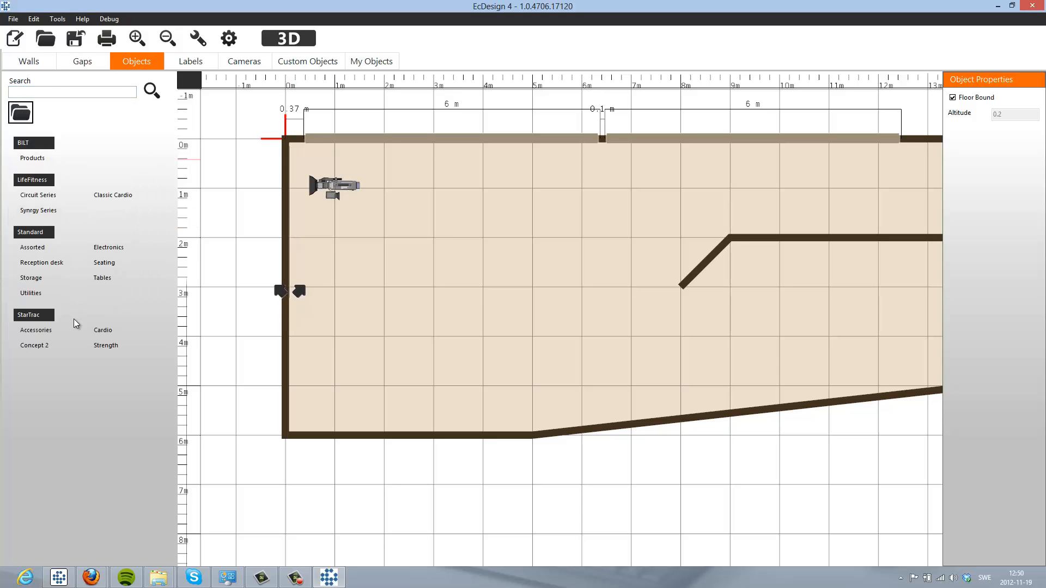
pyautogui.click(93, 341)
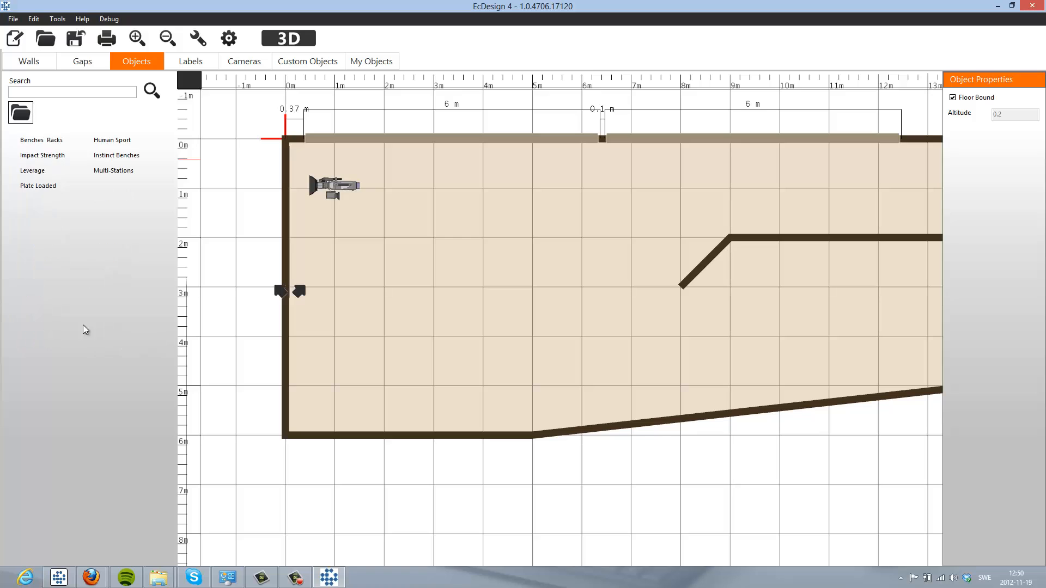
pyautogui.click(32, 171)
pyautogui.moveTo(38, 212); pyautogui.dragTo(363, 158)
pyautogui.moveTo(458, 257); pyautogui.dragTo(426, 292)
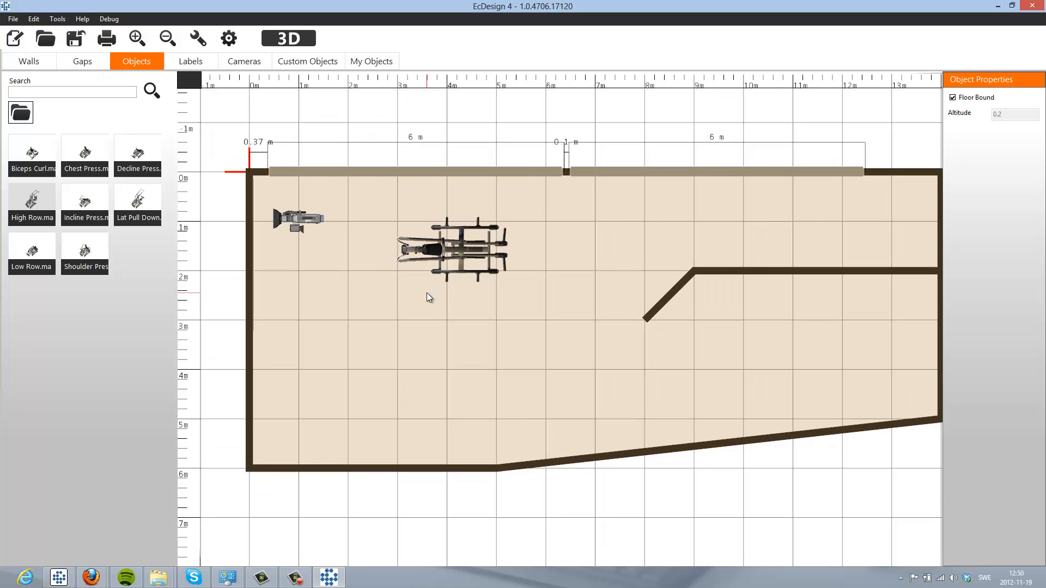
pyautogui.click(439, 250)
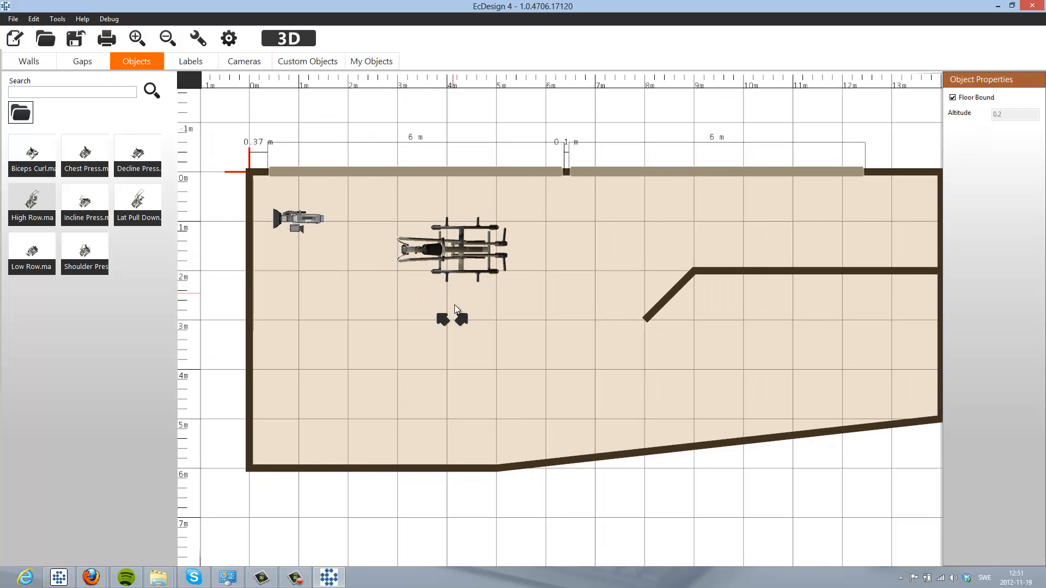
pyautogui.moveTo(459, 320); pyautogui.dragTo(549, 250)
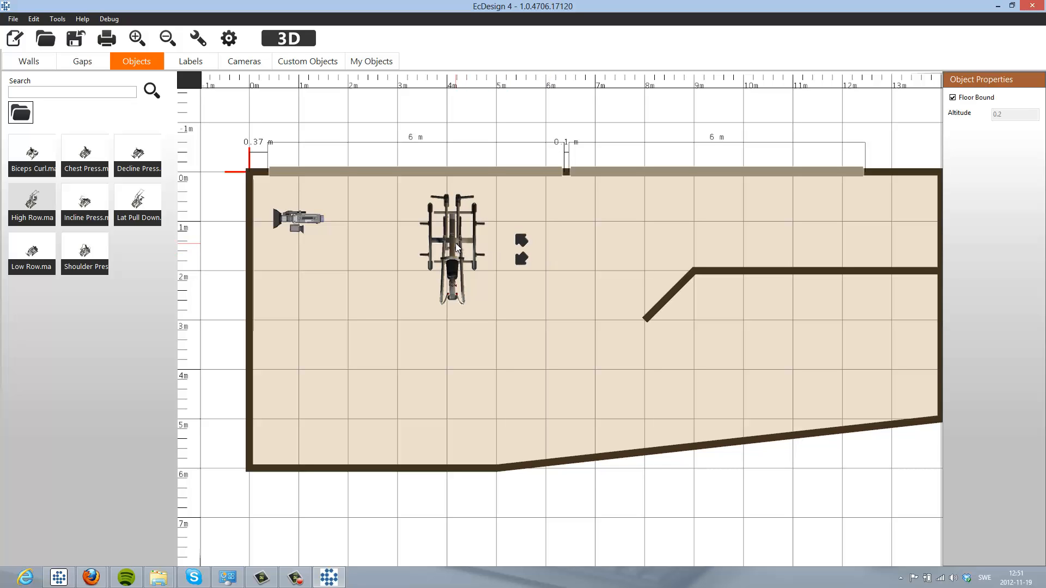
pyautogui.moveTo(454, 243); pyautogui.dragTo(336, 234)
# Add an Incline Press machine, turned to stand parallel to the High Row, and place it to its right along the window wall
pyautogui.moveTo(69, 209); pyautogui.dragTo(447, 279)
pyautogui.moveTo(503, 327); pyautogui.dragTo(440, 235)
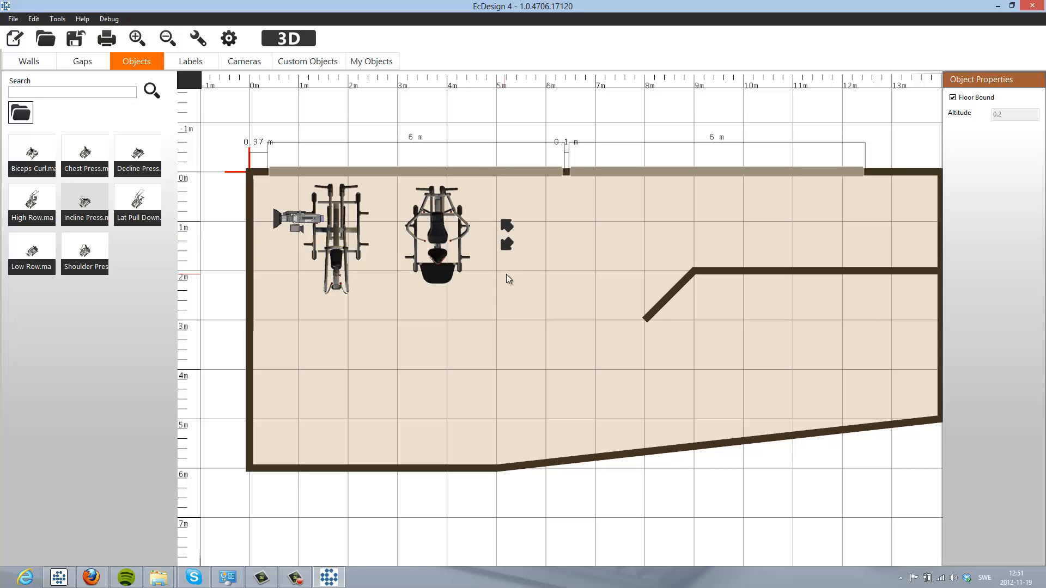
pyautogui.moveTo(505, 273); pyautogui.dragTo(486, 263)
# Add a Lat Pull Down machine, rotate it a quarter turn, and line it up to the right of the Incline Press
pyautogui.moveTo(128, 204); pyautogui.dragTo(460, 213)
pyautogui.moveTo(540, 298); pyautogui.dragTo(578, 228)
pyautogui.moveTo(527, 254); pyautogui.dragTo(517, 256)
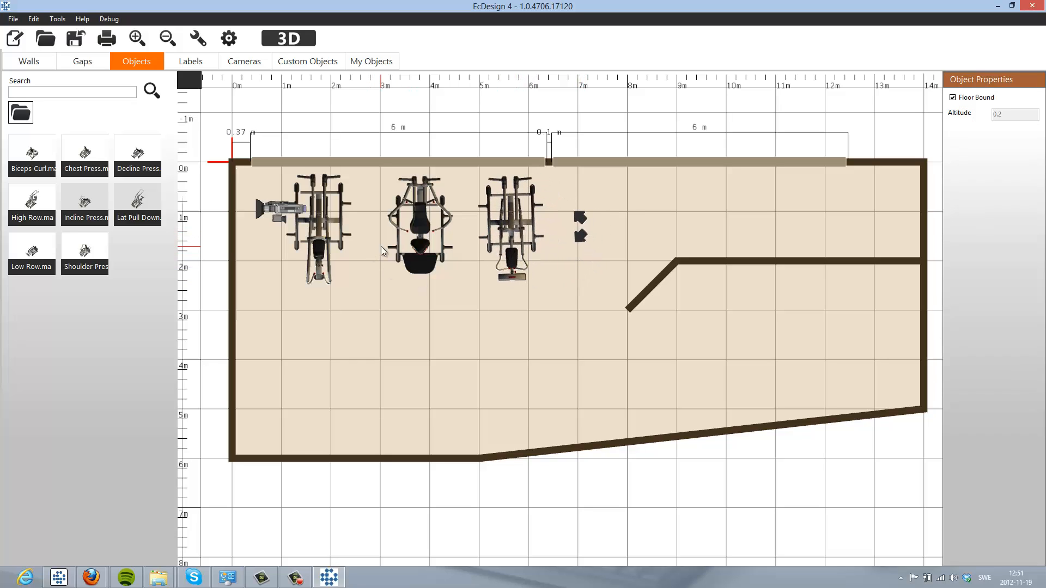
# Open the 3D view of the plan and examine the machines, the window wall and the inner partition from inside the room
pyautogui.click(287, 40)
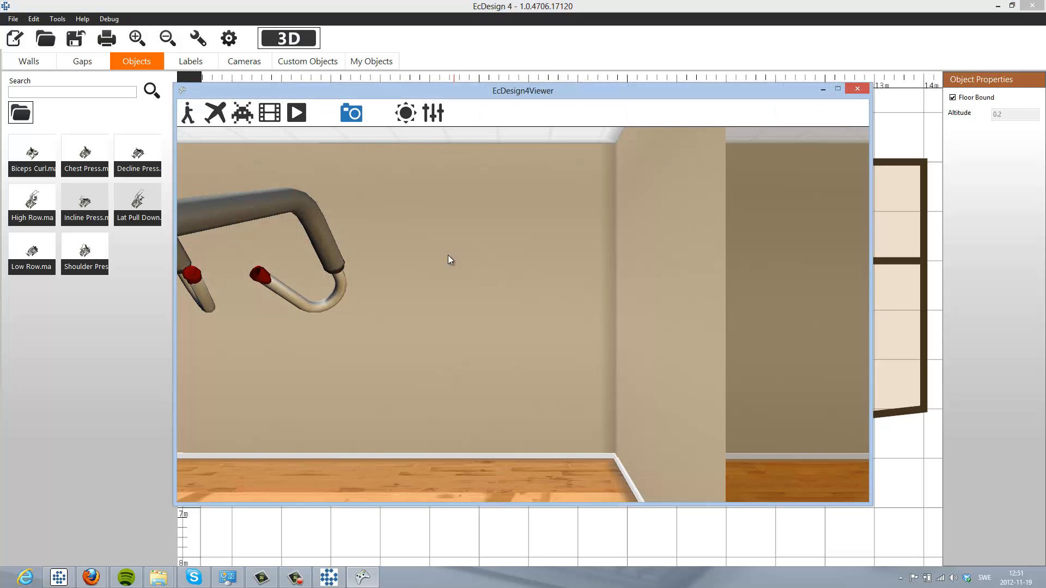
pyautogui.moveTo(447, 255); pyautogui.dragTo(523, 302)
pyautogui.press('w')
pyautogui.press('s')
pyautogui.press('w')
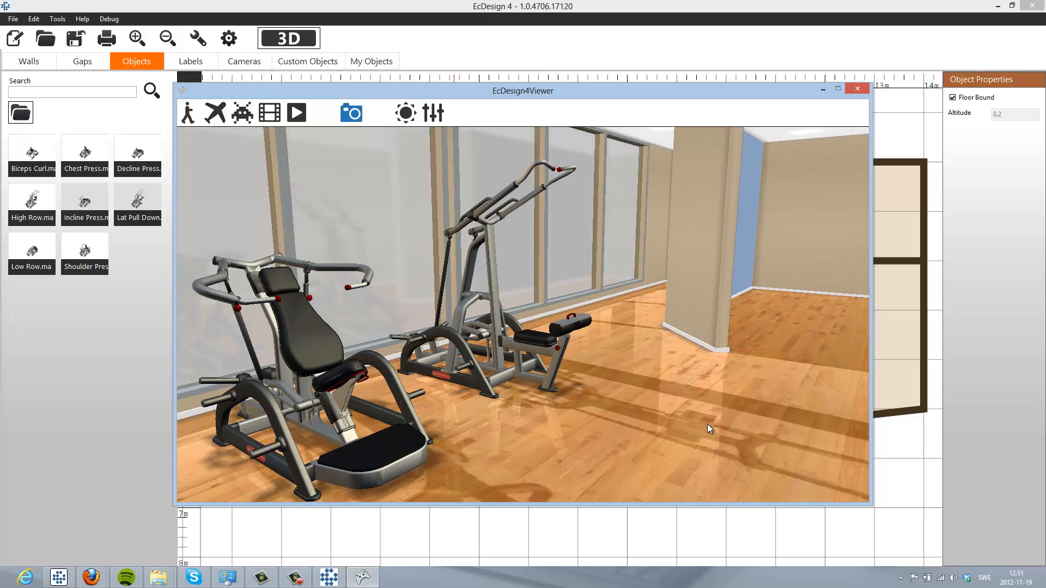
pyautogui.moveTo(680, 400); pyautogui.dragTo(522, 301)
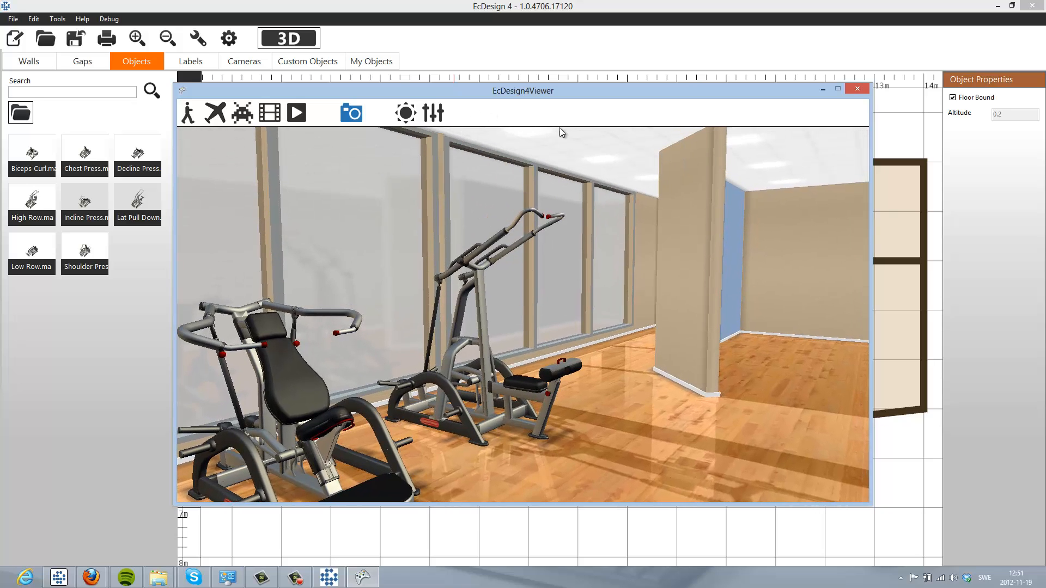
pyautogui.moveTo(598, 170); pyautogui.dragTo(522, 300)
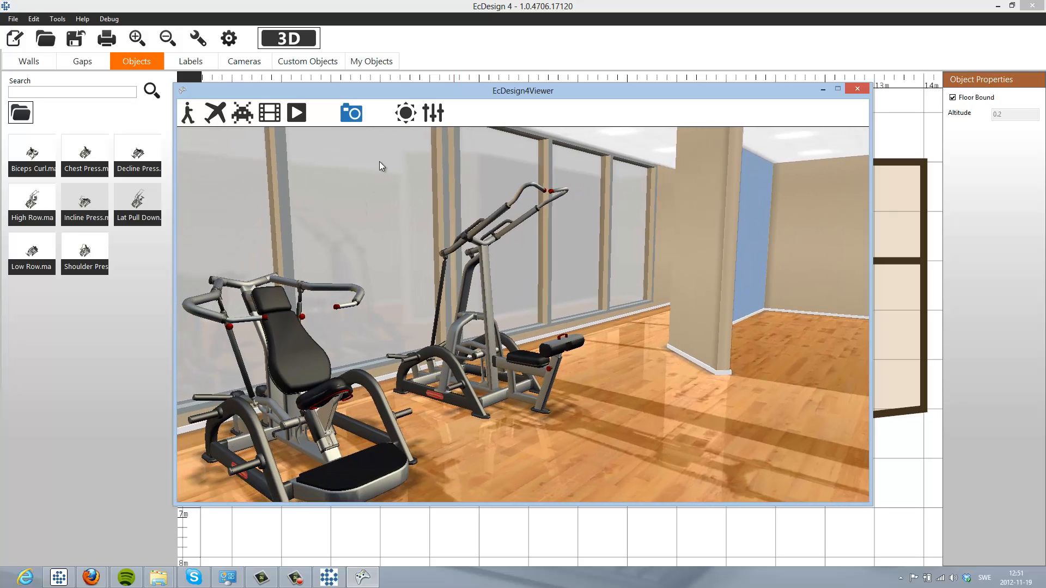
# Adjust the sun settings, turning the direction slightly up from its minimum and lowering the strength a little
pyautogui.click(406, 115)
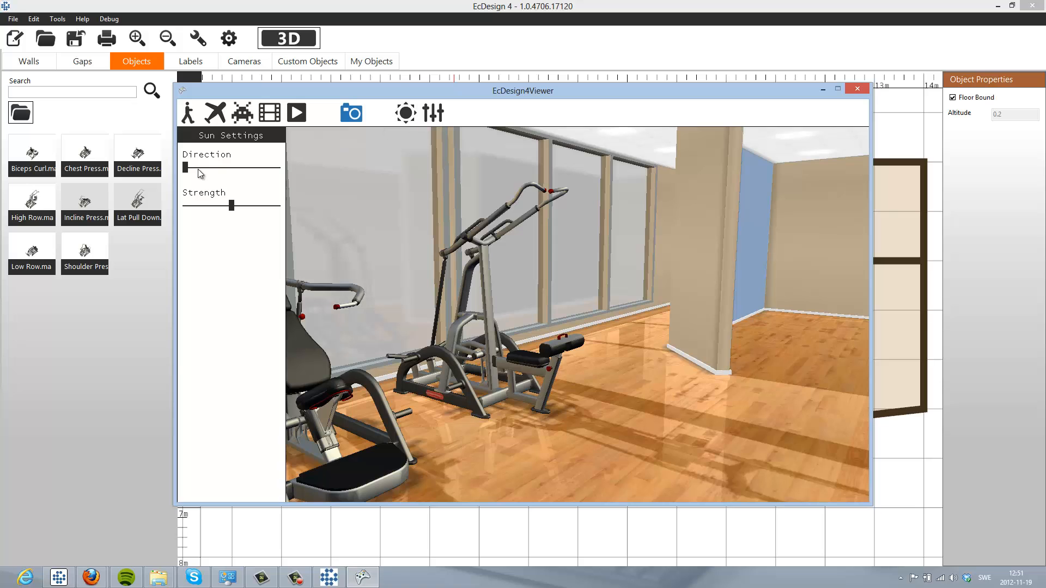
pyautogui.moveTo(189, 171); pyautogui.dragTo(188, 171)
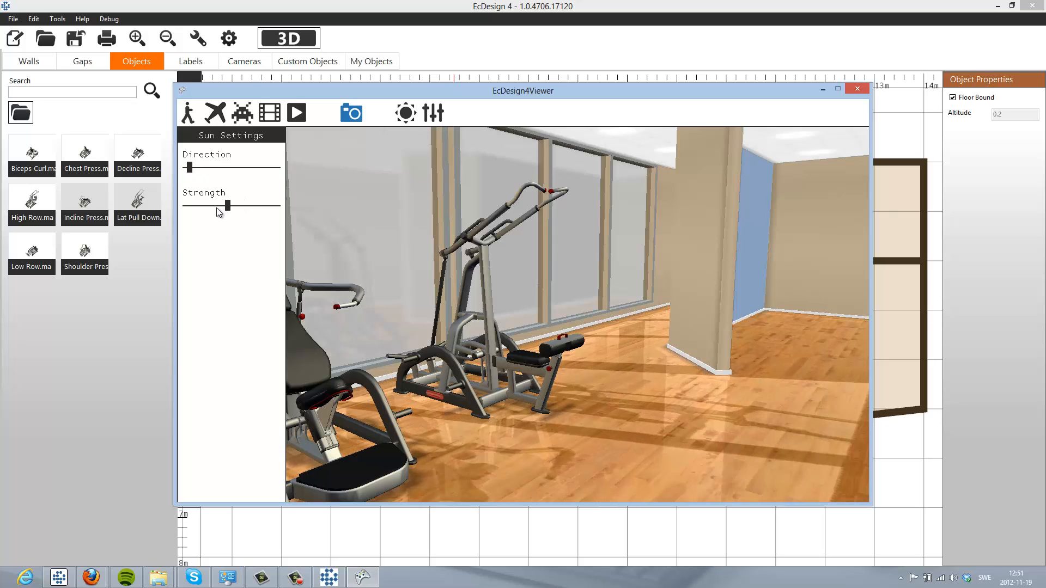
pyautogui.moveTo(217, 208); pyautogui.dragTo(229, 209)
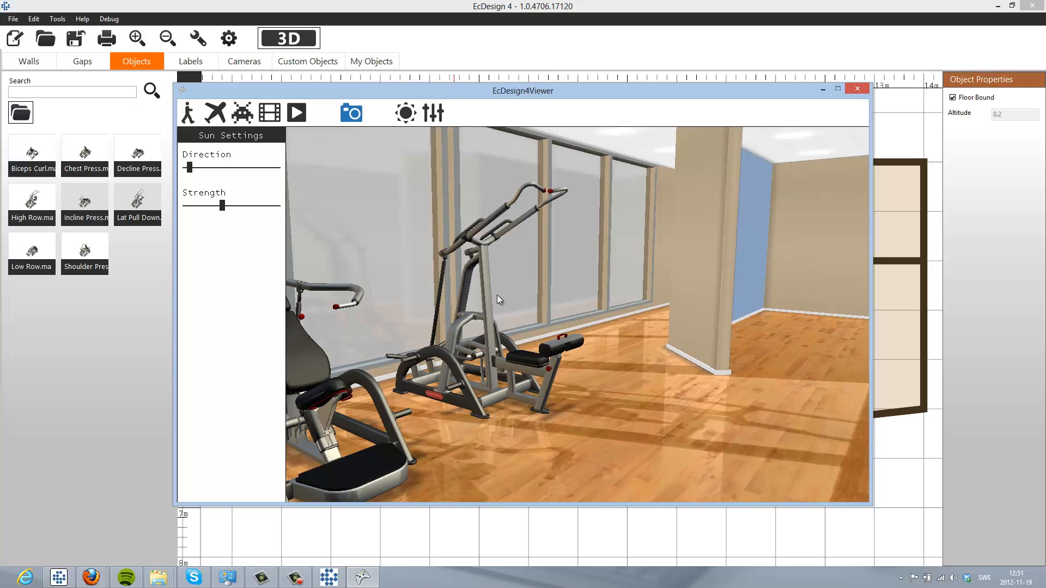
pyautogui.click(406, 114)
# Frame the three machines with the mirror and window wall in 3D and save the rendering as PNG file 1 in the ecdesign 4 rendering folder
pyautogui.press('w')
pyautogui.moveTo(535, 300)
pyautogui.mouseDown()
pyautogui.moveTo(511, 298)
pyautogui.moveTo(524, 305)
pyautogui.mouseUp()
pyautogui.press('w')
pyautogui.press('s')
pyautogui.press('a')
pyautogui.press('a')
pyautogui.press('w')
pyautogui.press('d')
pyautogui.press('s')
pyautogui.press('s')
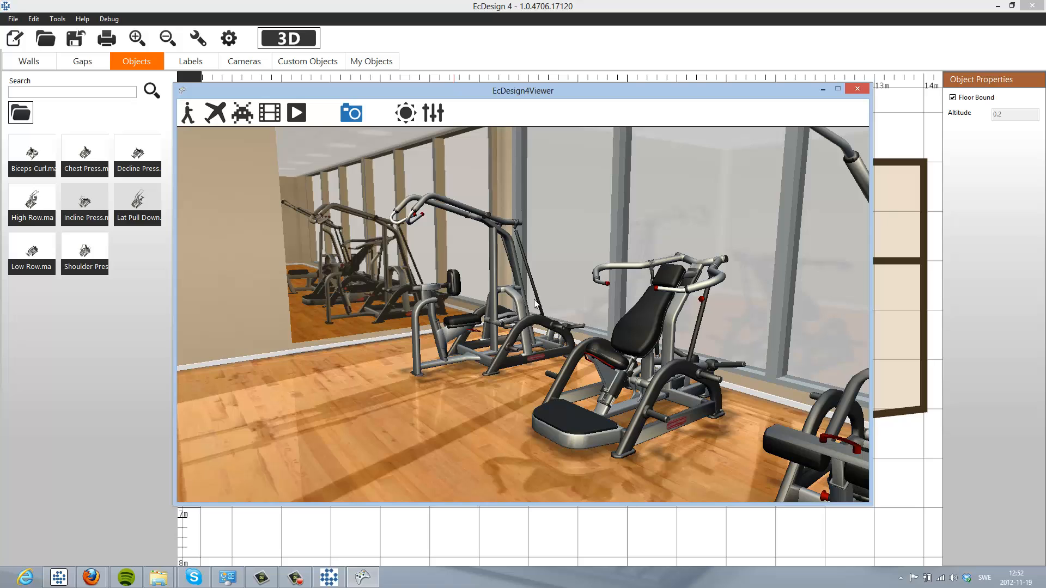
pyautogui.moveTo(533, 303); pyautogui.dragTo(525, 303)
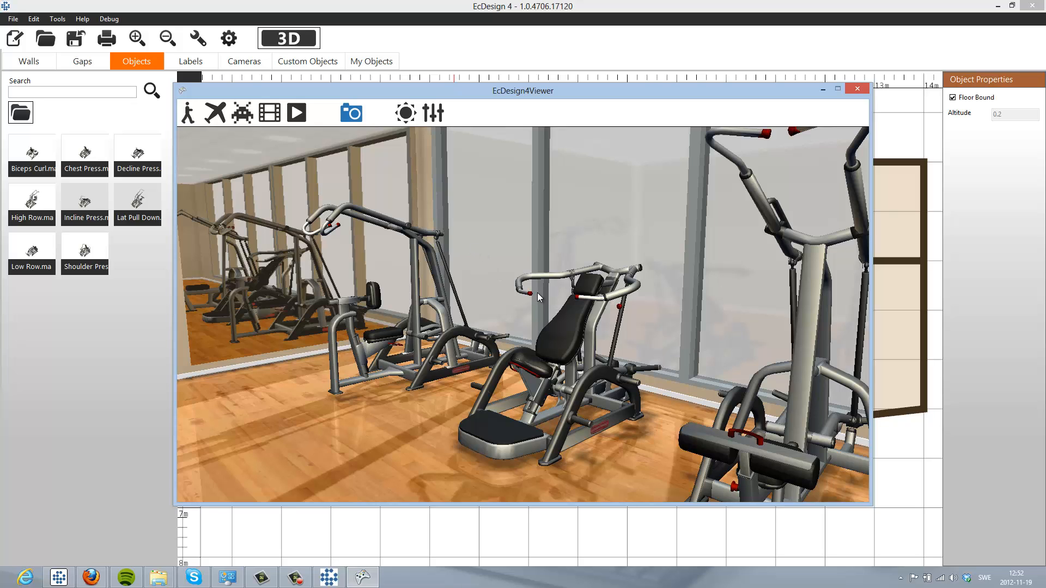
pyautogui.moveTo(538, 293); pyautogui.dragTo(524, 302)
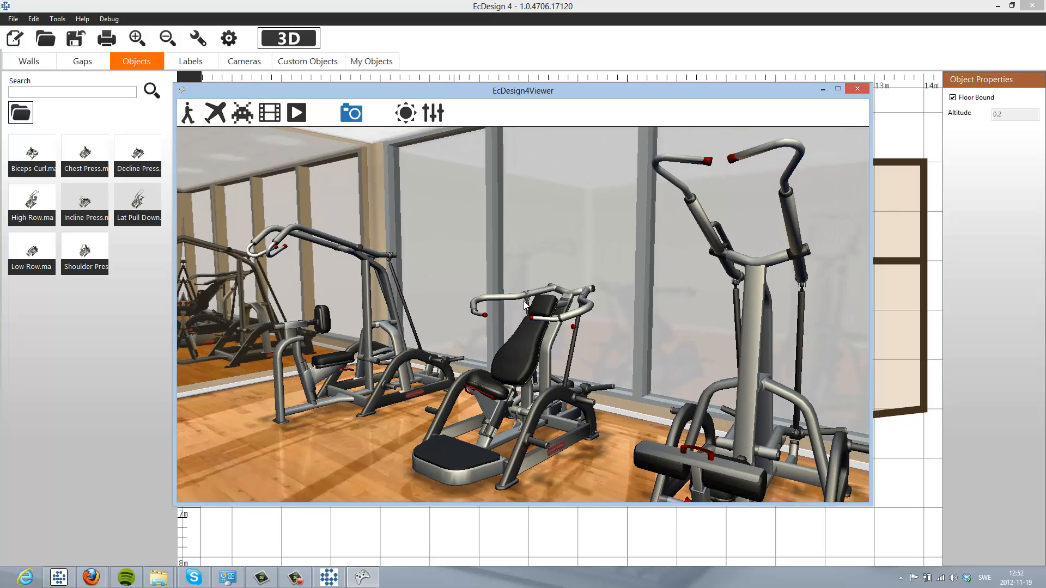
pyautogui.click(351, 114)
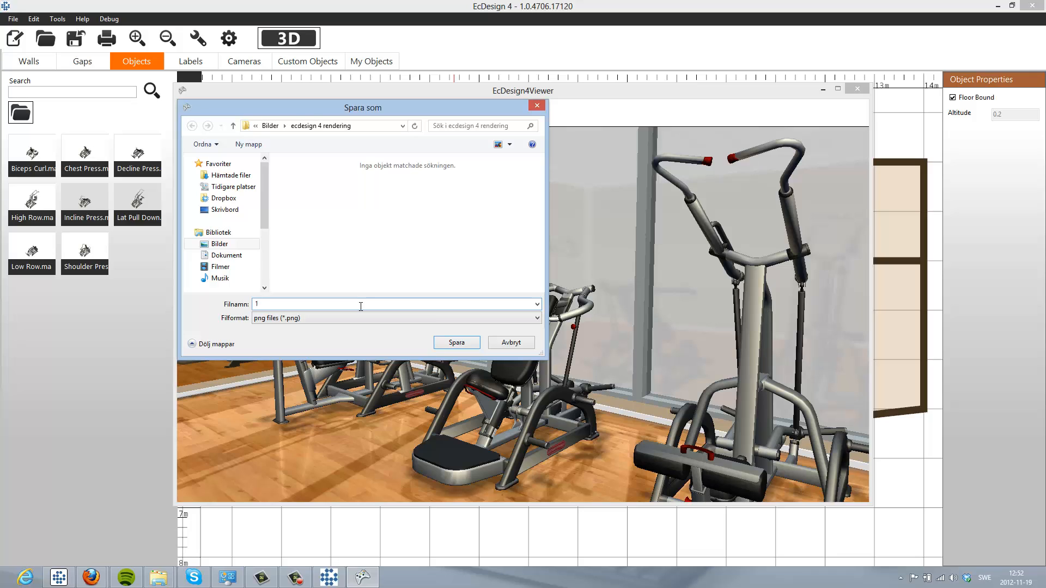
pyautogui.click(456, 343)
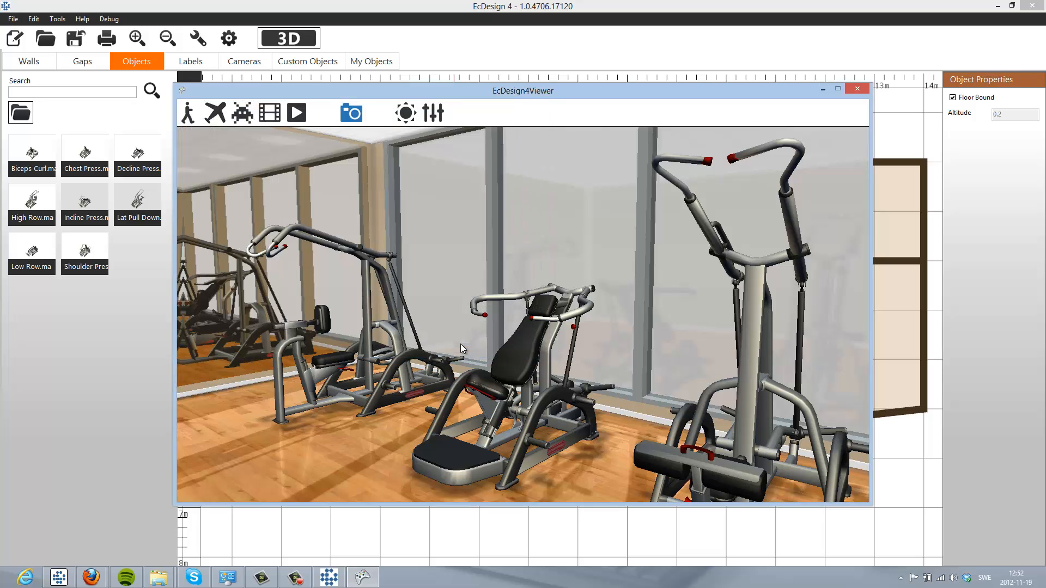
# Switch to File Explorer, examine the saved rendering from the ecdesign 4 rendering folder at full size, and return to the EcDesign 3D viewer
pyautogui.moveTo(155, 576)
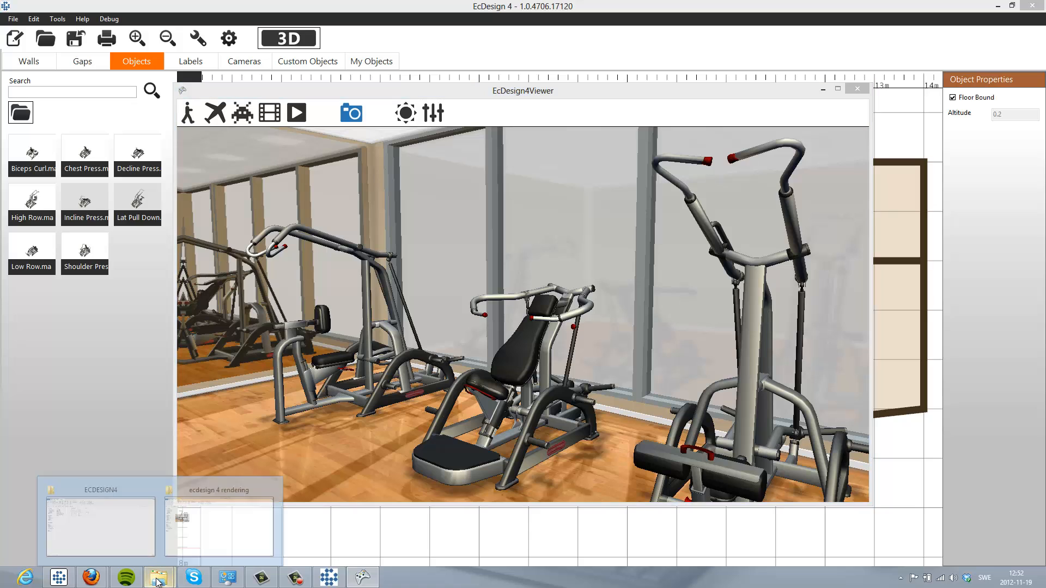
pyautogui.click(207, 541)
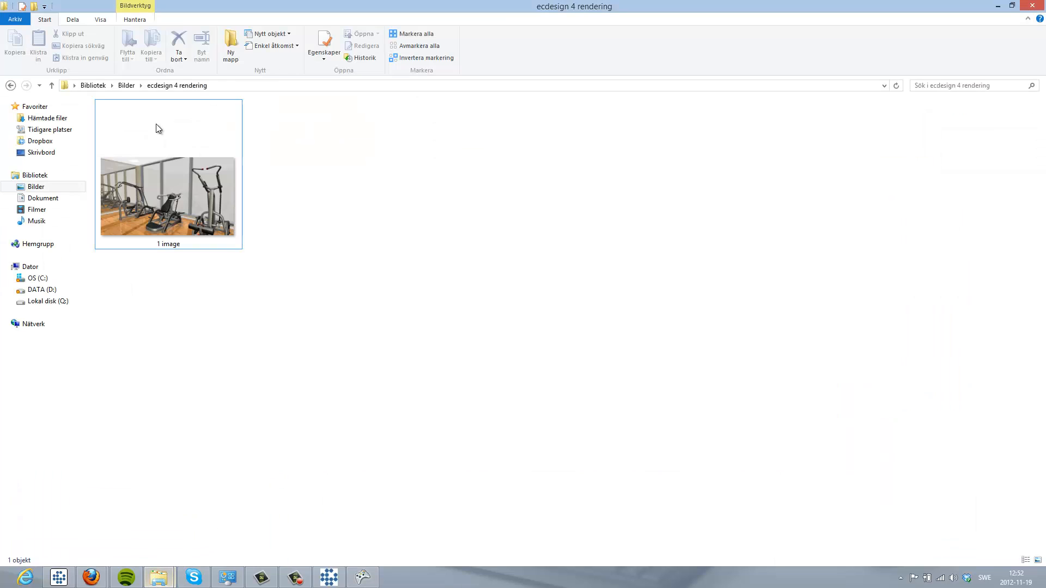
pyautogui.doubleClick(162, 164)
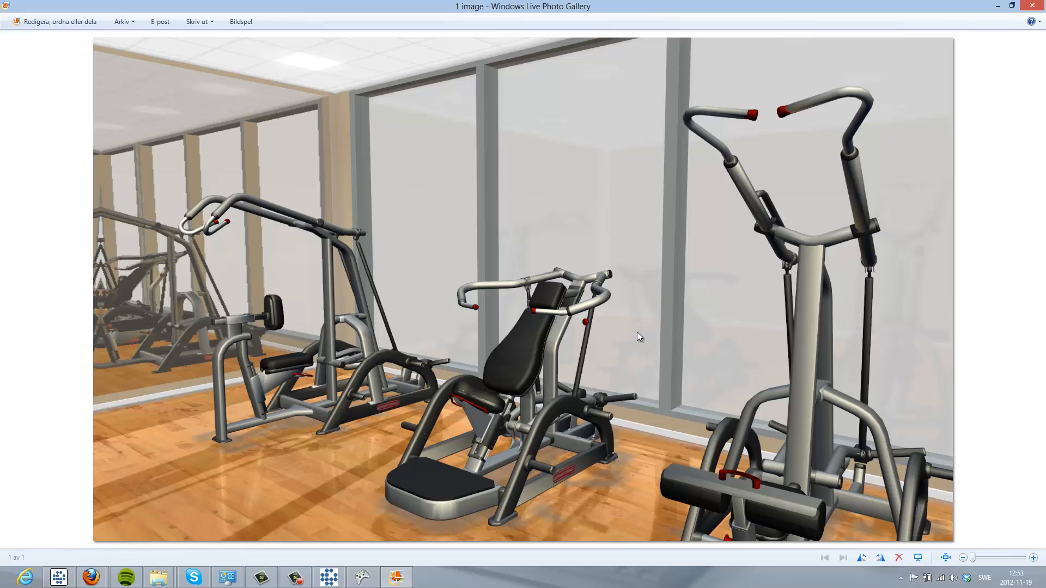
pyautogui.click(1033, 5)
pyautogui.click(328, 578)
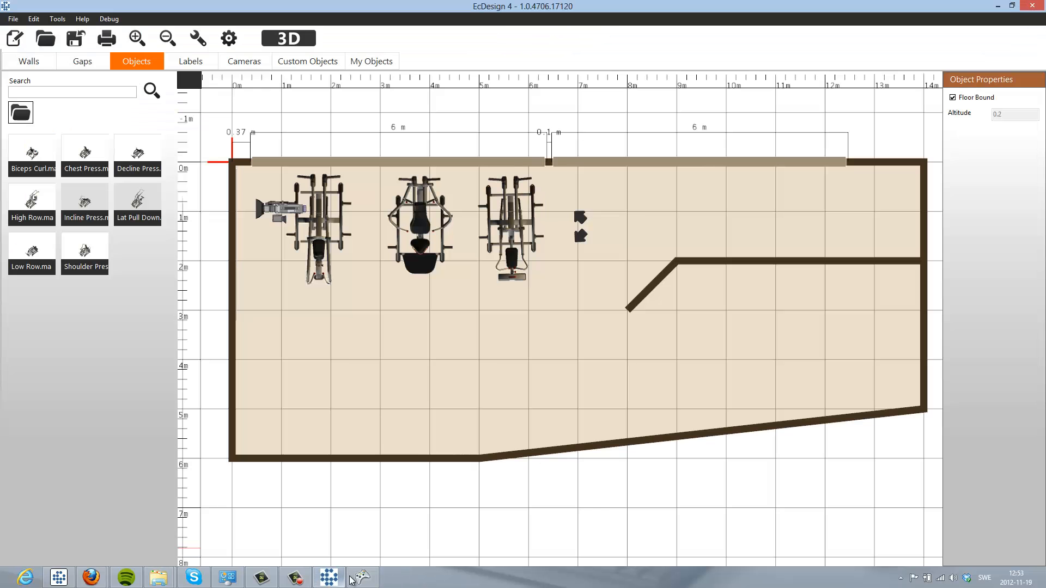
pyautogui.click(357, 580)
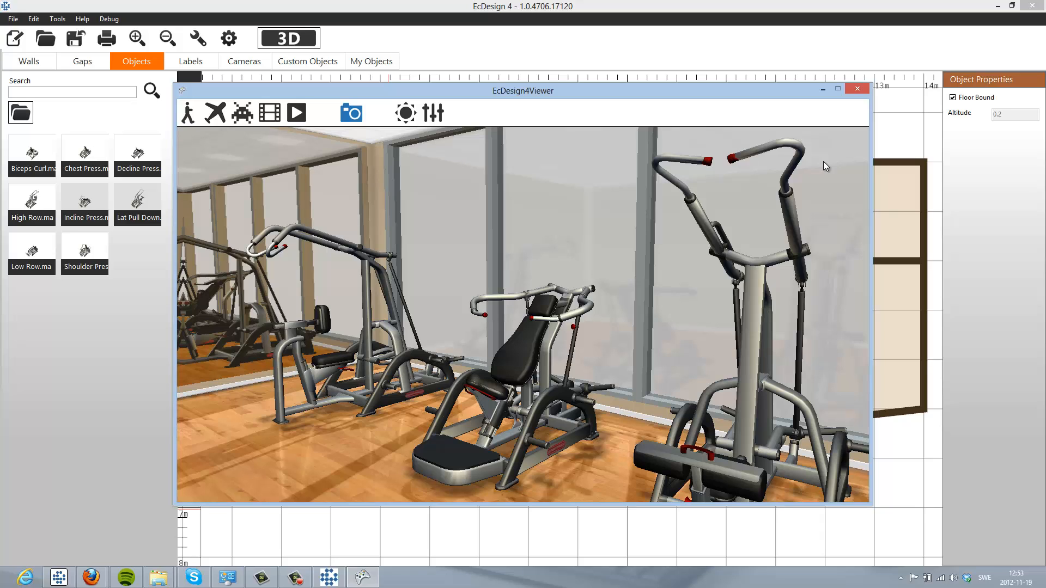
# Try the 3D view with Sunlight and Window refl. each switched off and back on, and close the 3D viewer
pyautogui.moveTo(528, 299)
pyautogui.mouseDown()
pyautogui.moveTo(515, 303)
pyautogui.moveTo(526, 305)
pyautogui.mouseUp()
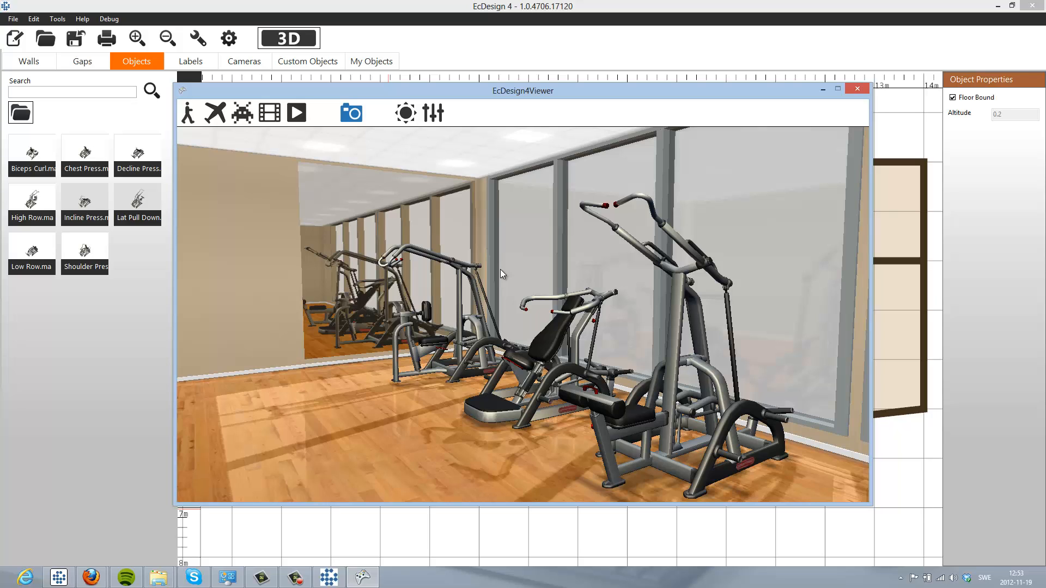
pyautogui.click(433, 114)
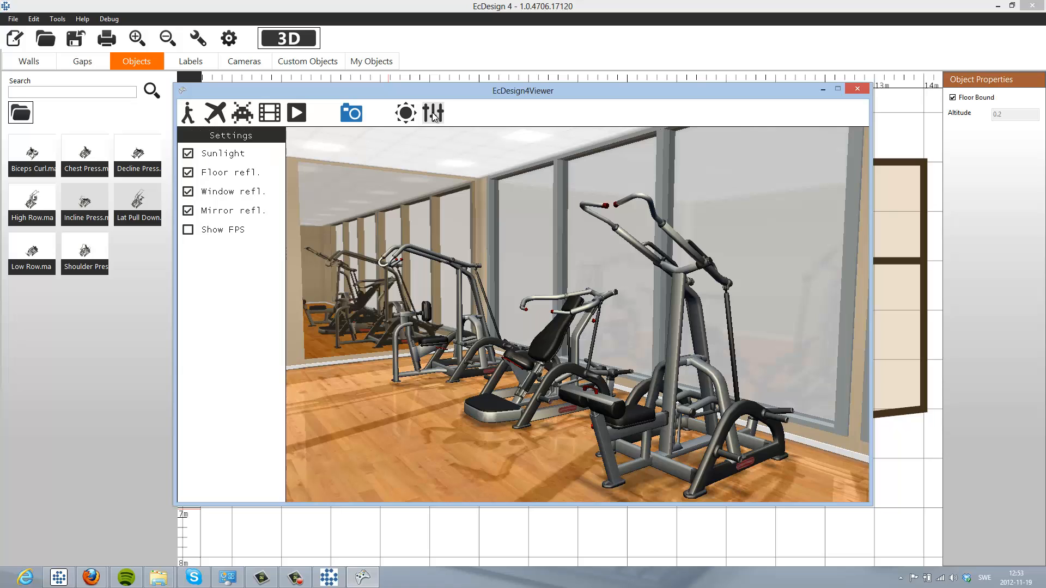
pyautogui.click(188, 154)
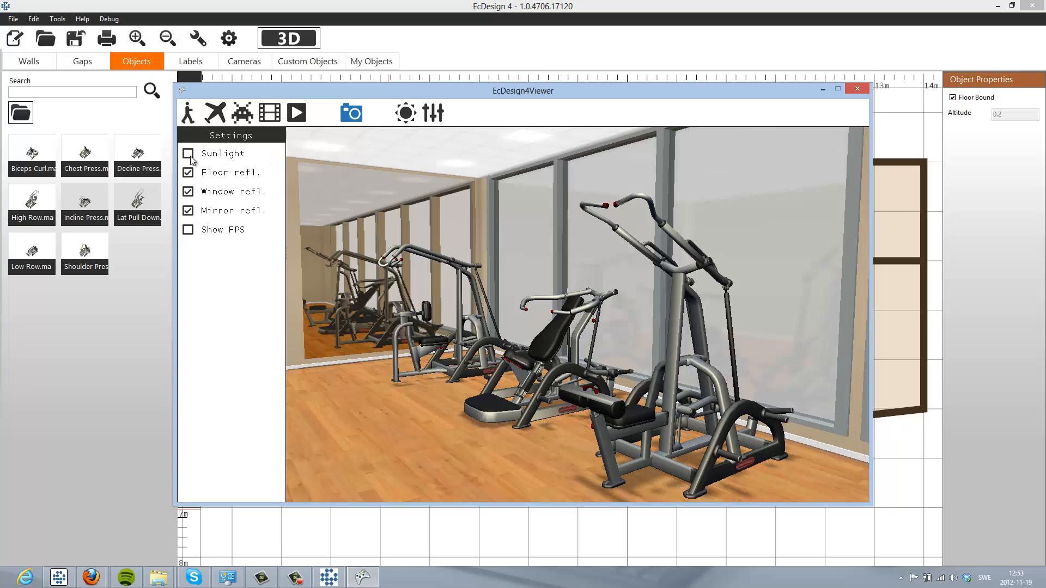
pyautogui.click(188, 154)
pyautogui.click(189, 192)
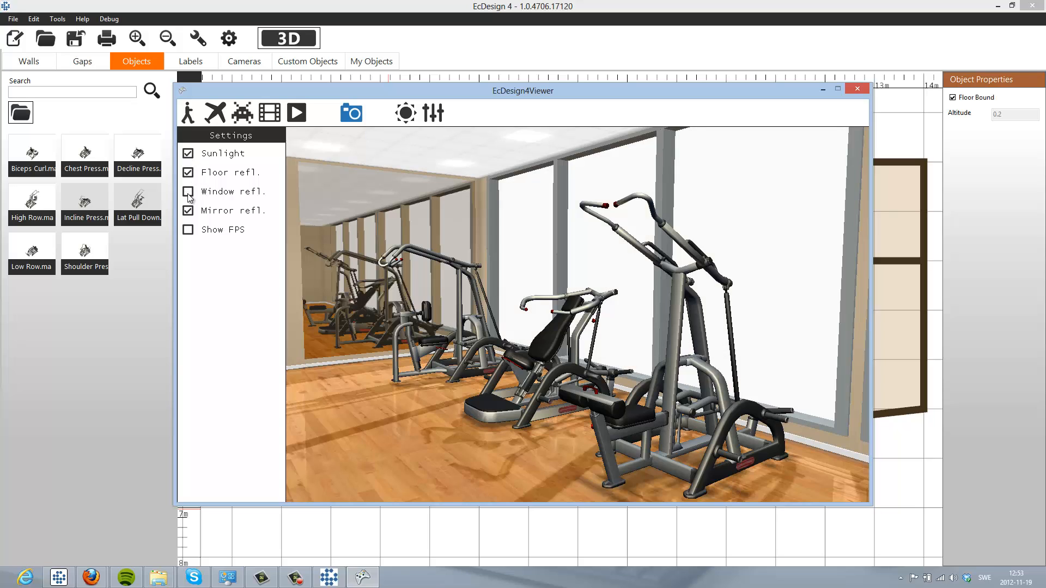
pyautogui.click(189, 194)
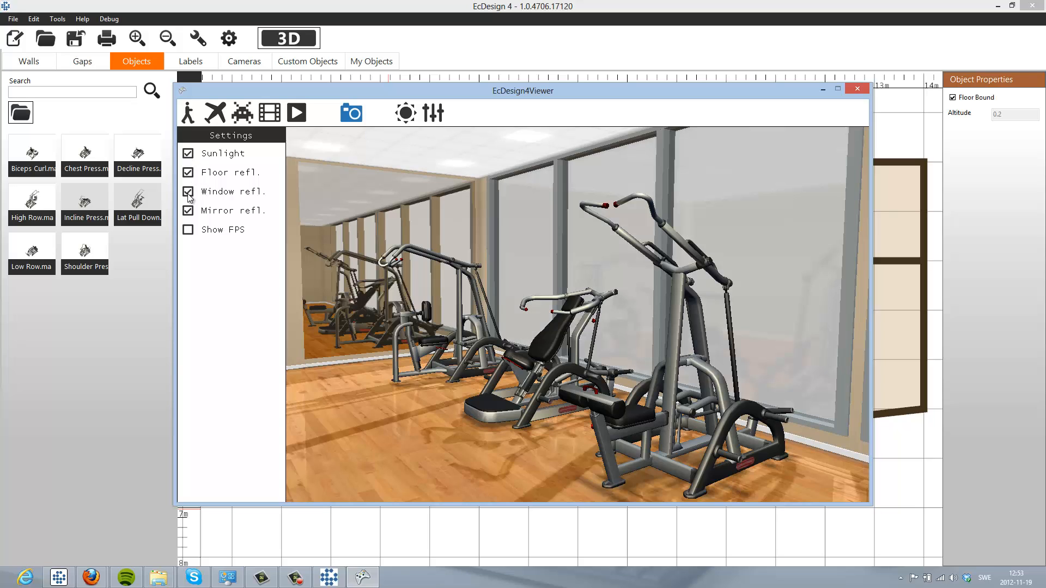
pyautogui.click(189, 154)
pyautogui.click(190, 155)
pyautogui.click(853, 90)
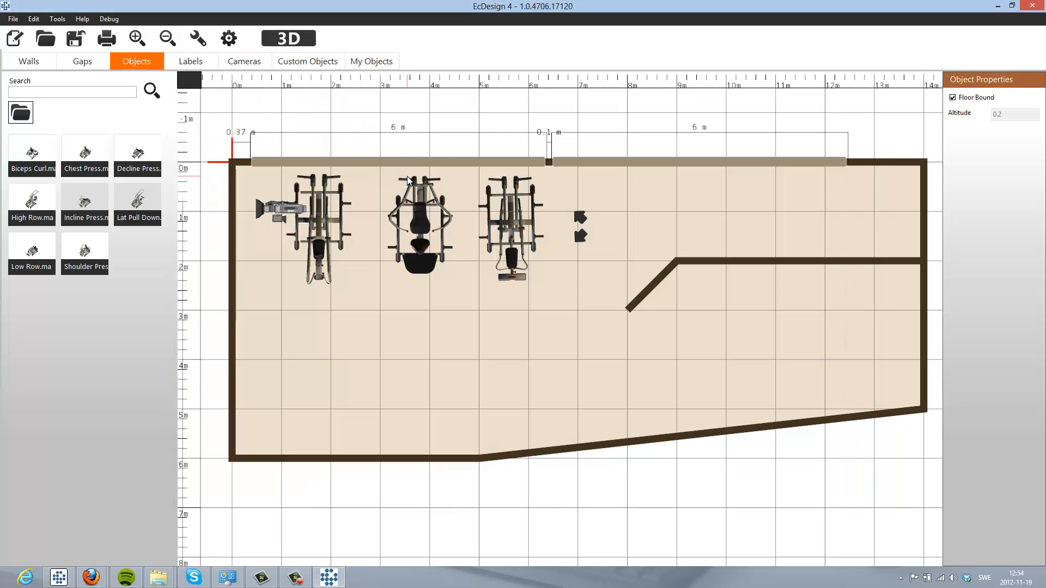